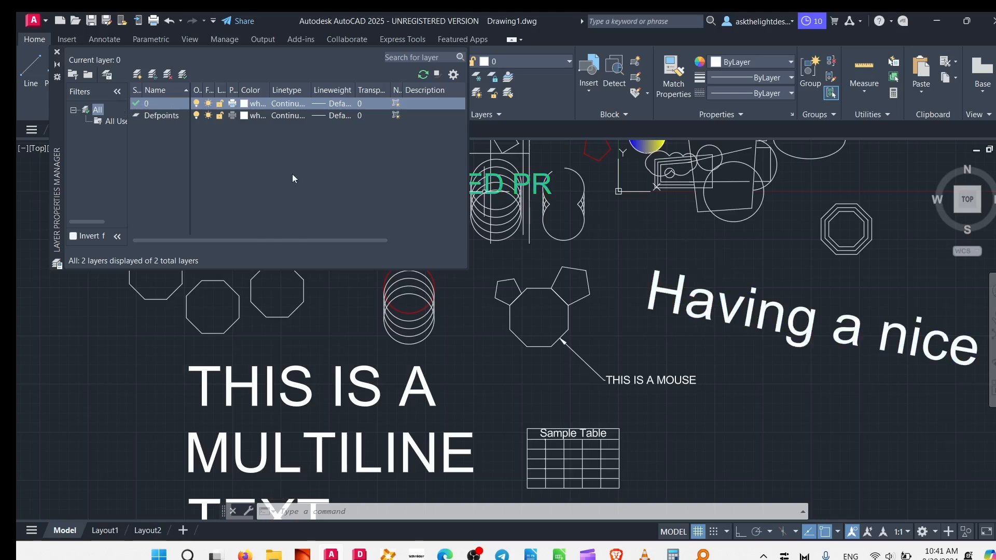
# Close the layer manager and turn off the Defpoints and 0 layers.
pyautogui.click(57, 51)
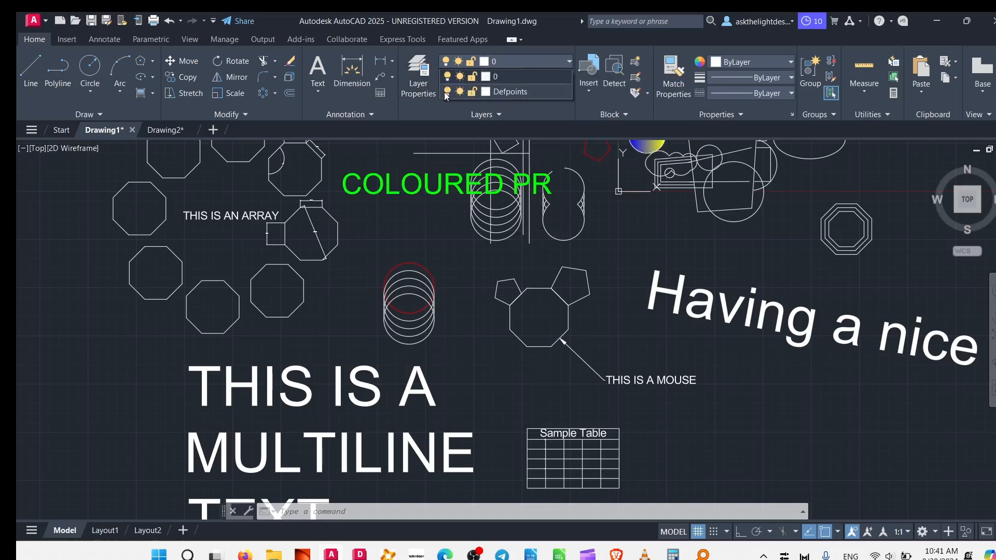
pyautogui.click(446, 92)
pyautogui.click(448, 76)
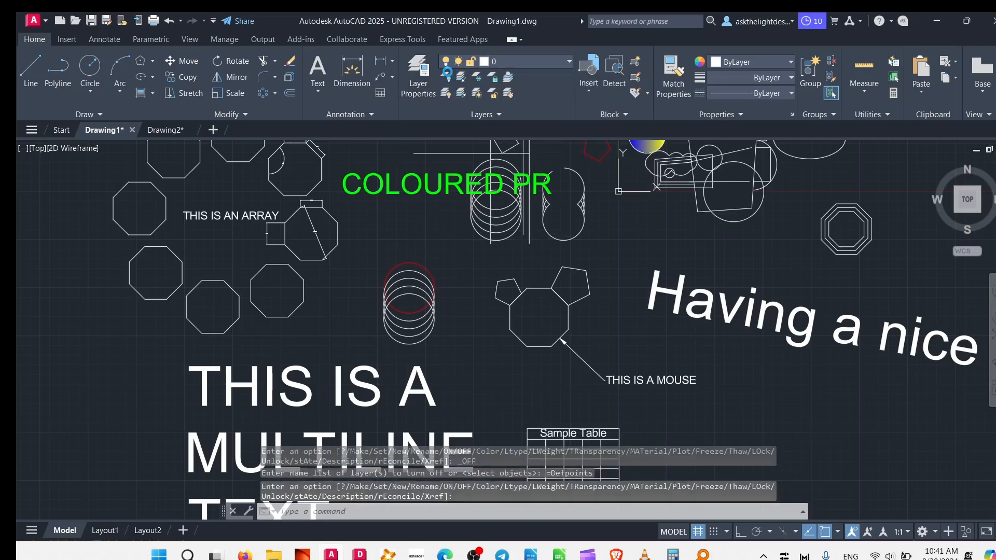
pyautogui.click(390, 271)
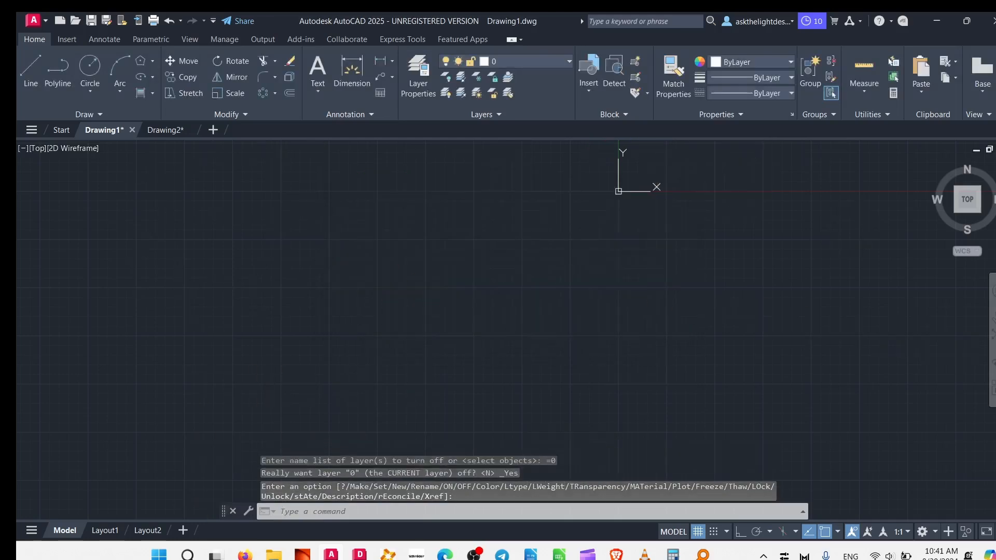
# Turn the 0 and Defpoints layers back on.
pyautogui.click(555, 62)
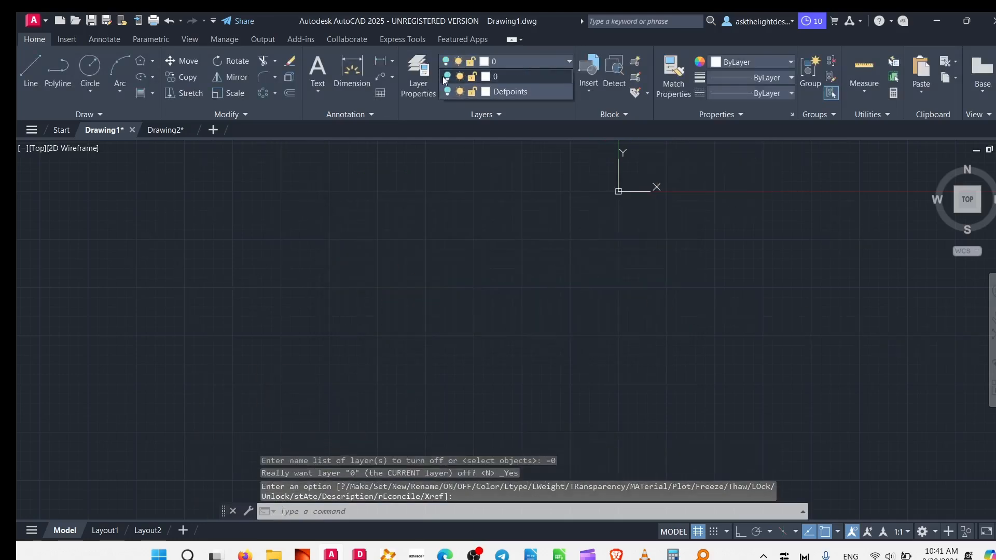
pyautogui.click(447, 77)
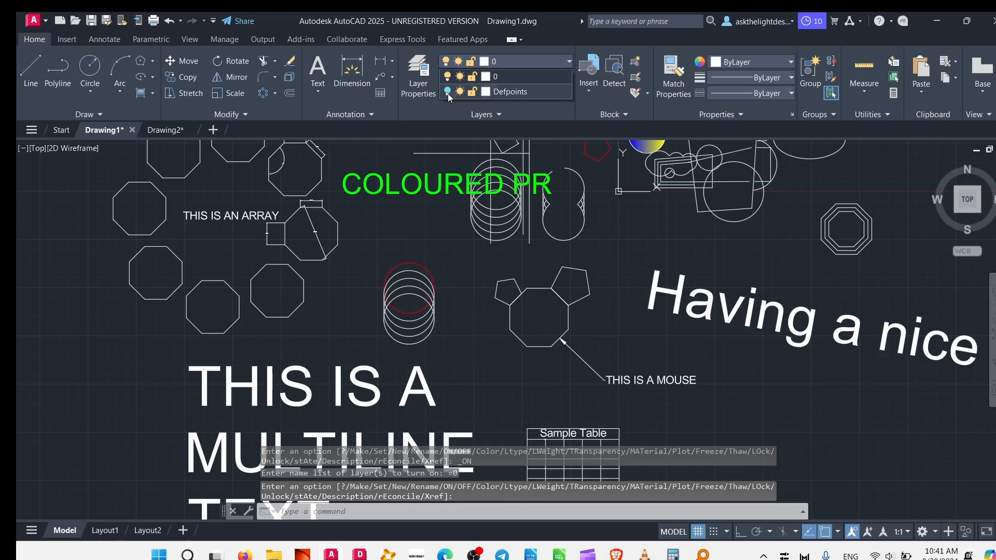
pyautogui.click(447, 92)
# Lock layer 0 and try to erase the stacked circles beneath the COLOURED PR text.
pyautogui.click(473, 77)
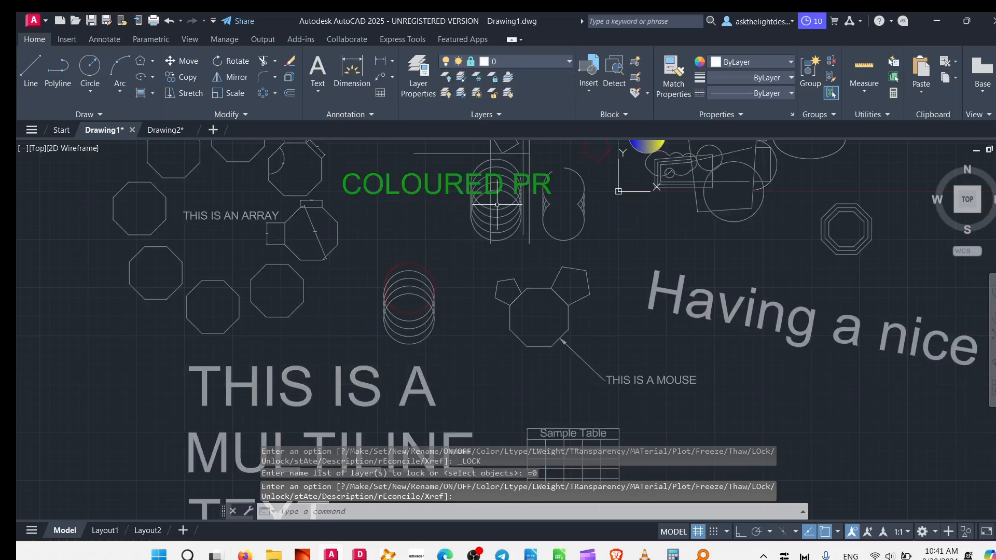
pyautogui.click(455, 248)
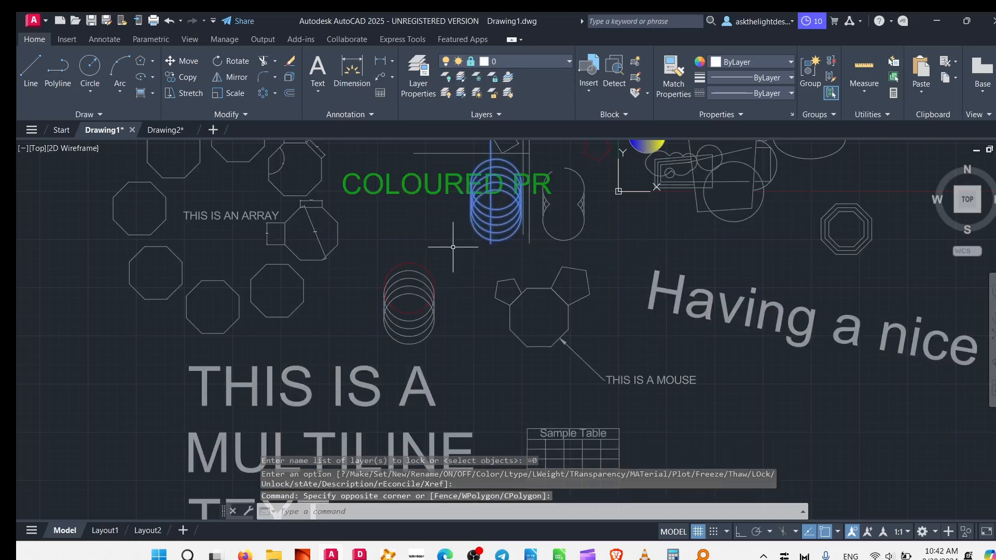
pyautogui.press('Delete')
pyautogui.press('Escape')
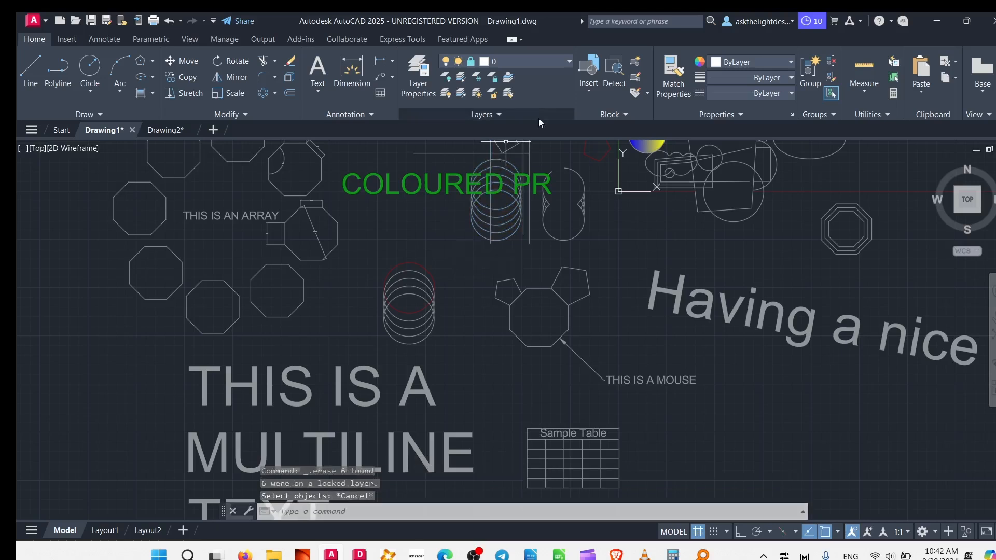
# Unlock layer 0.
pyautogui.click(568, 61)
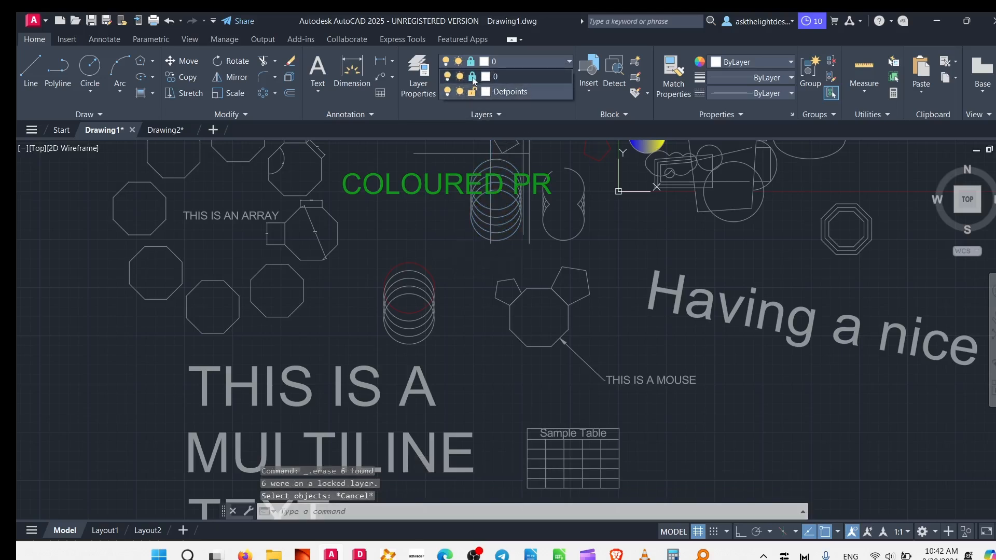
pyautogui.click(473, 76)
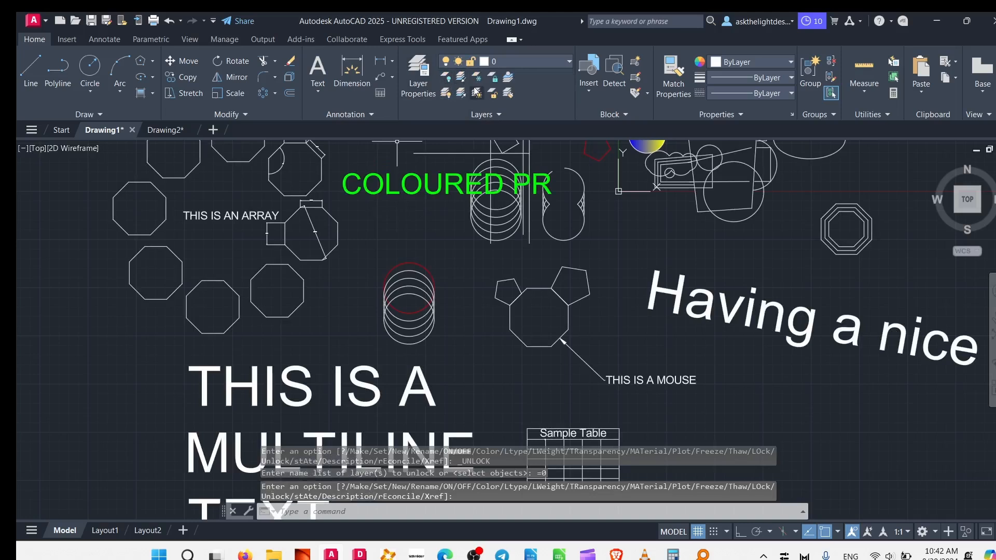
pyautogui.click(488, 120)
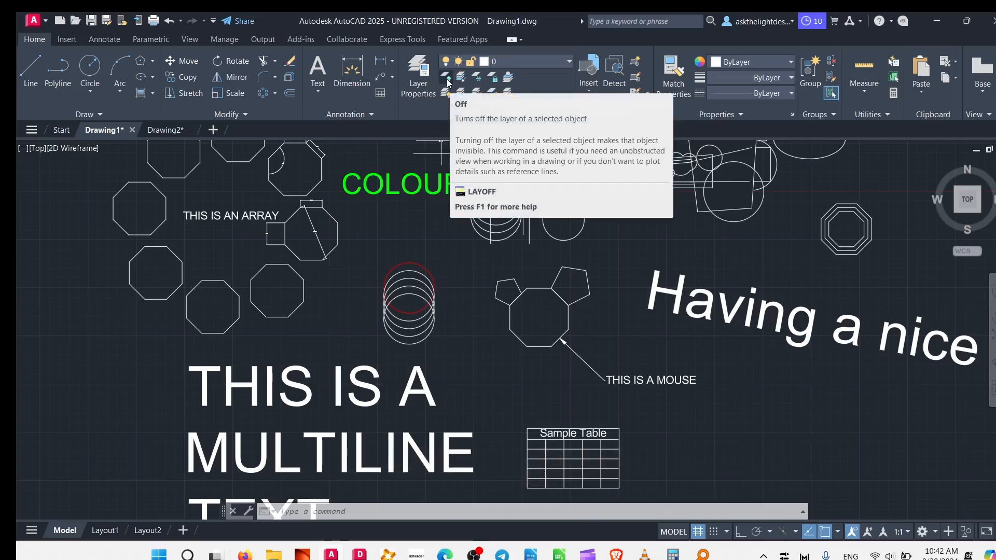
pyautogui.click(393, 189)
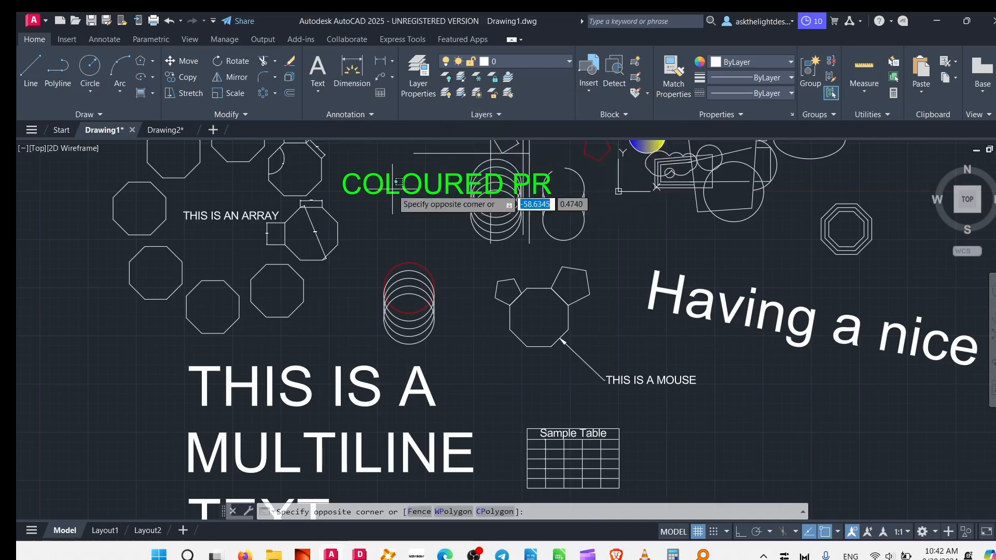
pyautogui.click(365, 185)
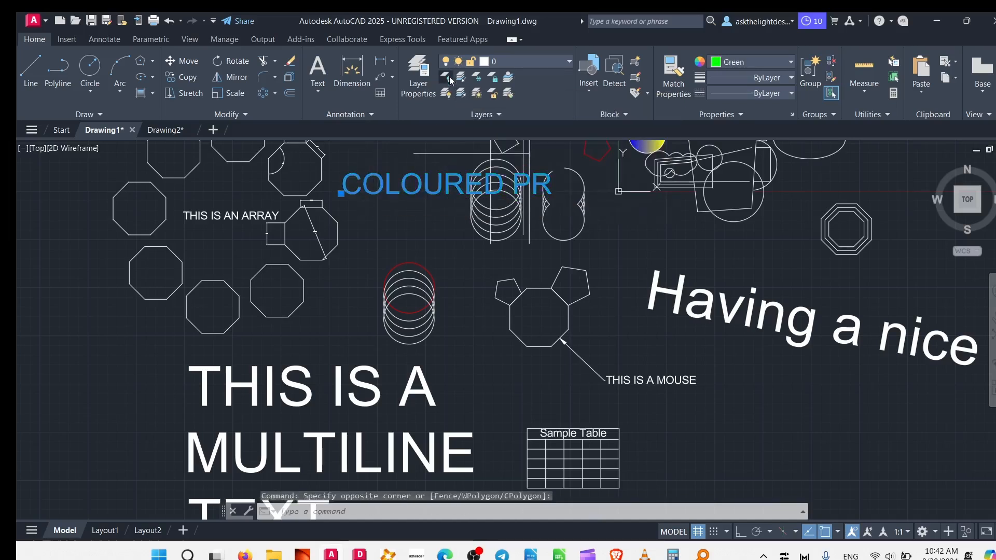
pyautogui.click(447, 75)
pyautogui.press('Escape')
pyautogui.press('Escape')
pyautogui.press('Escape')
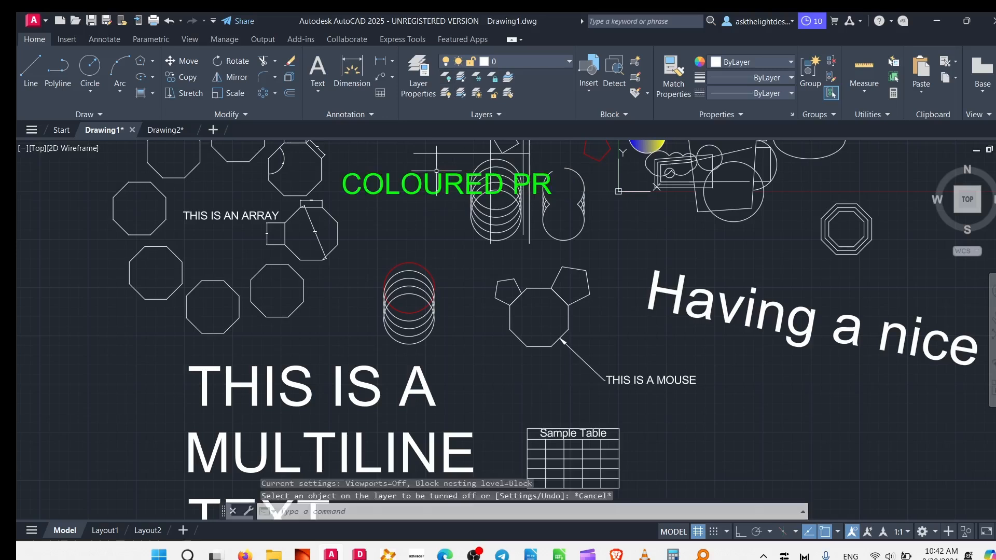
# Create a new layer named TEST LAYER in the Layer Properties Manager and close the manager.
pyautogui.click(412, 79)
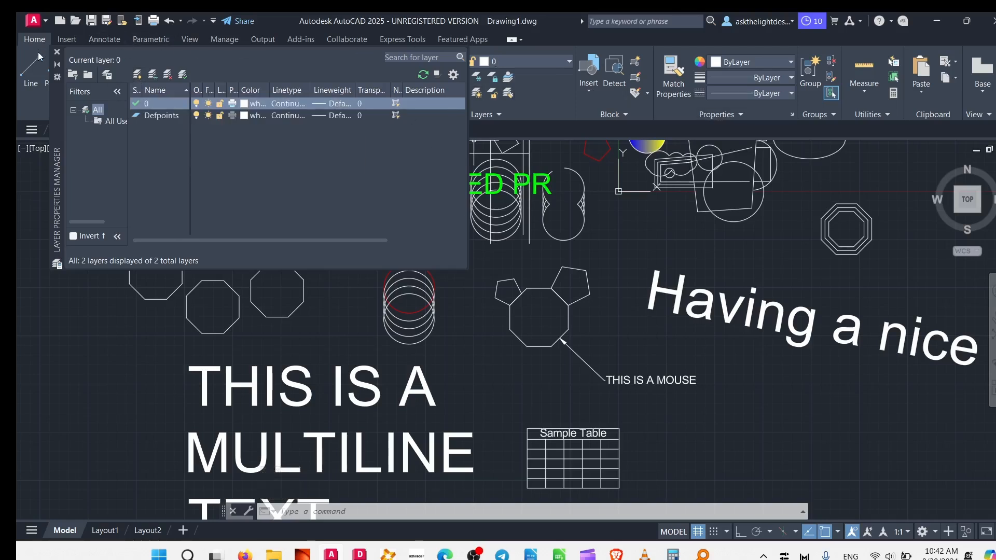
pyautogui.click(56, 53)
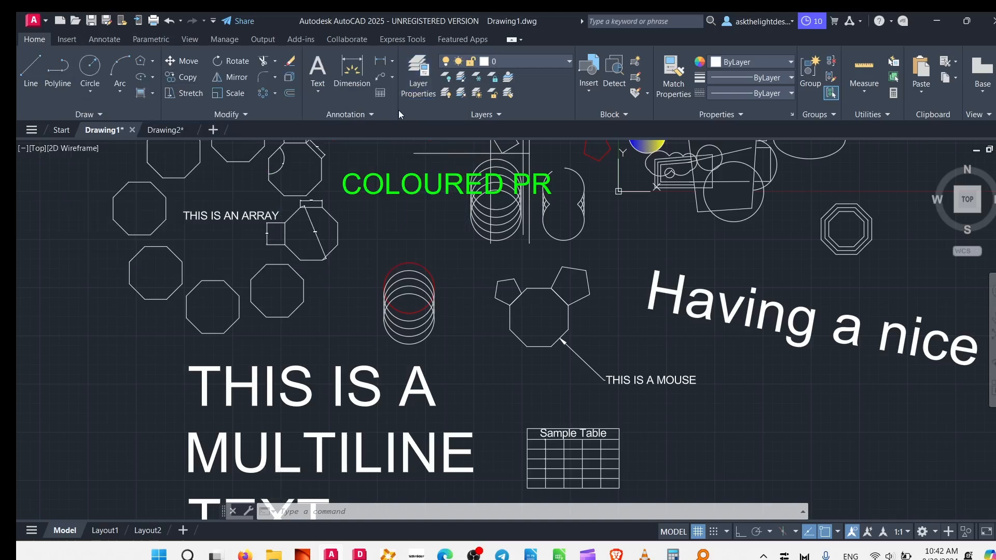
pyautogui.click(415, 78)
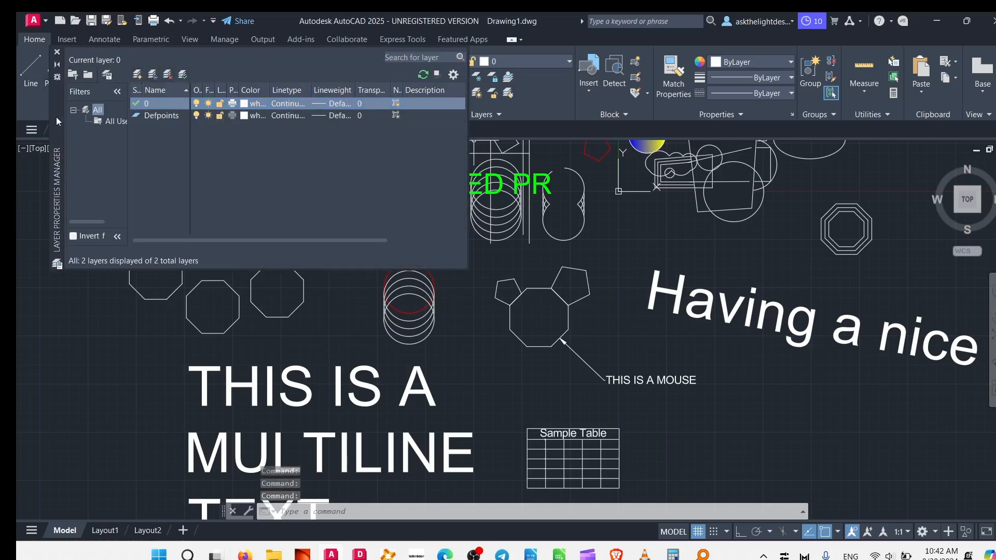
pyautogui.moveTo(56, 116); pyautogui.dragTo(200, 228)
pyautogui.click(281, 186)
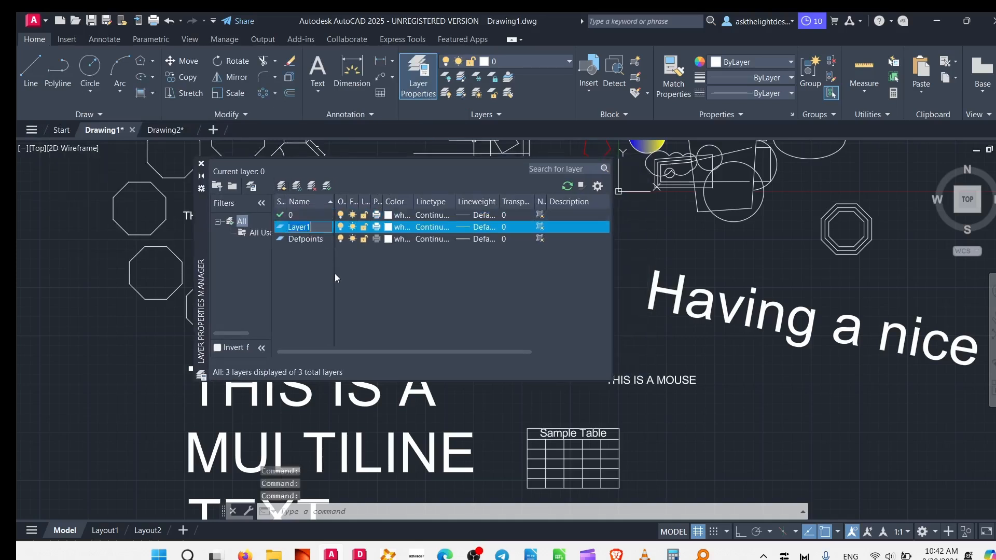
pyautogui.write('TEST LAYER')
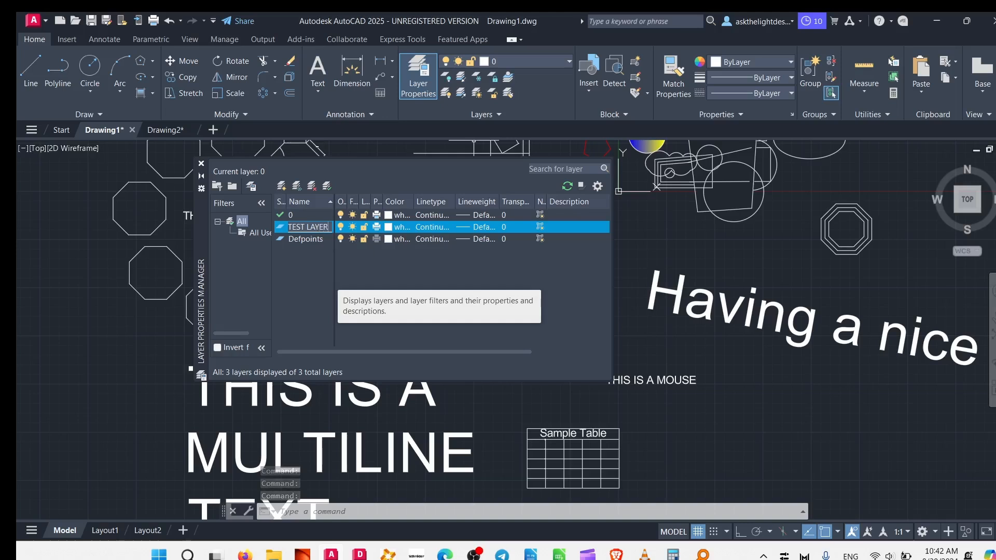
pyautogui.press('Return')
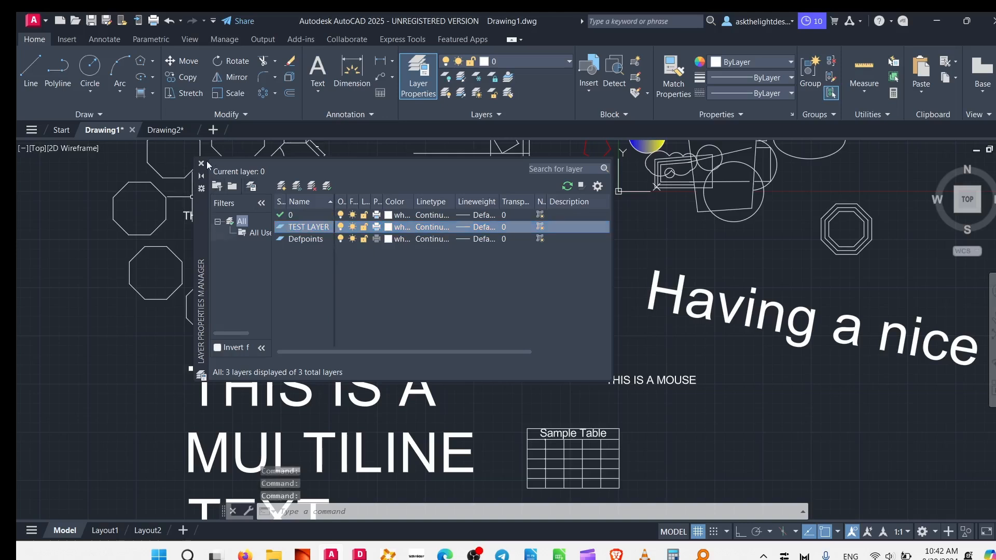
pyautogui.click(202, 163)
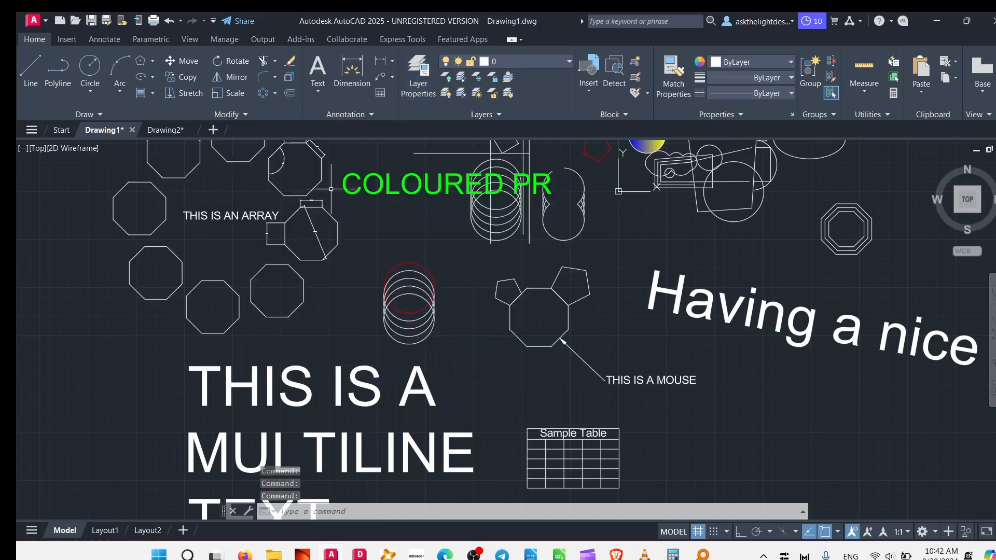
# Move the green COLOURED PR text to TEST LAYER and clear the selection.
pyautogui.click(419, 188)
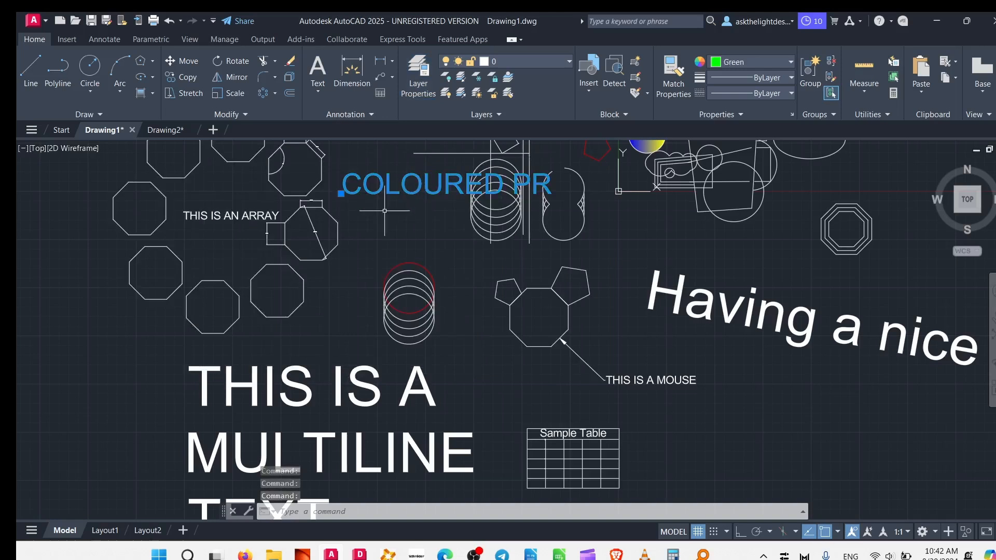
pyautogui.click(521, 59)
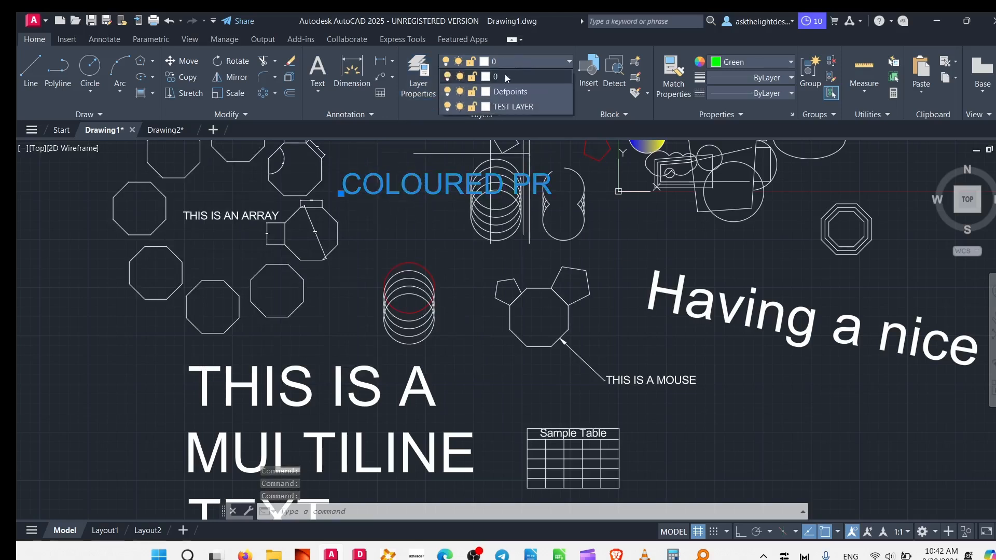
pyautogui.click(509, 106)
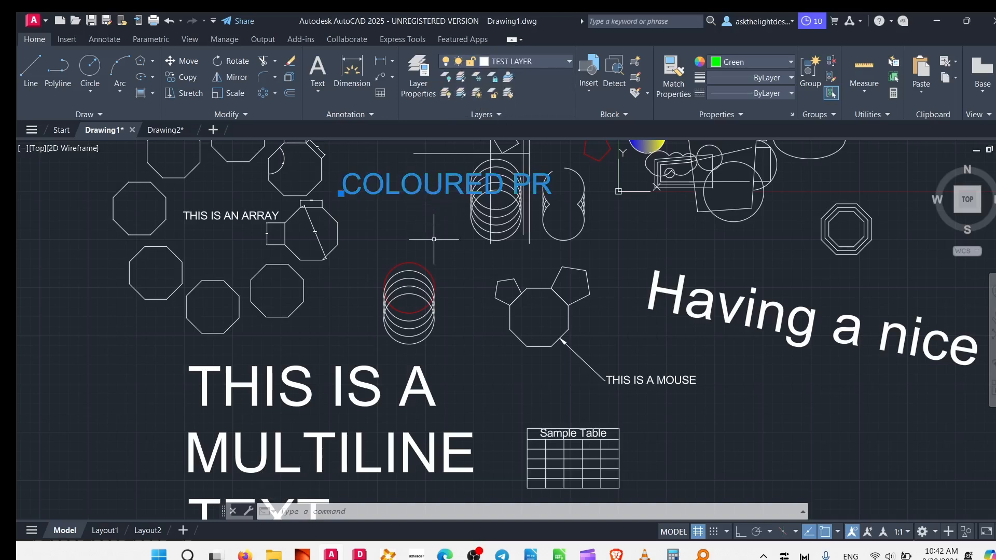
pyautogui.press('Escape')
# Use Match Layer to put the mouse-shaped polygon object on the same layer as the COLOURED PR text.
pyautogui.click(521, 288)
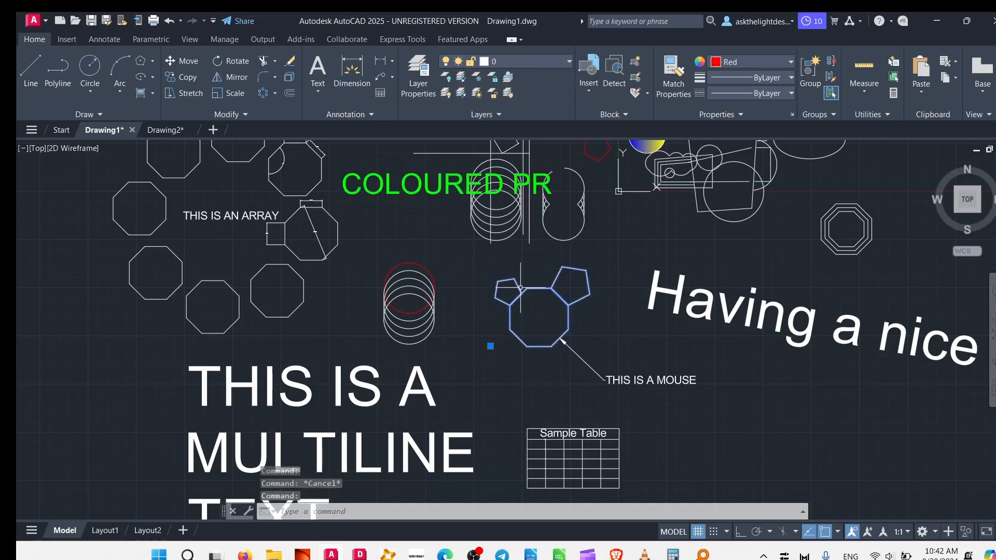
pyautogui.click(509, 99)
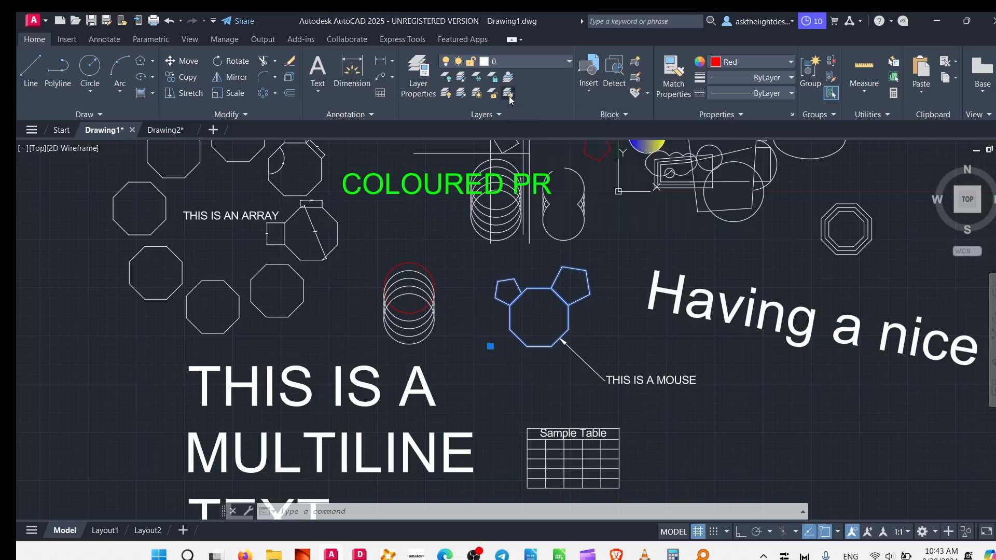
pyautogui.click(445, 178)
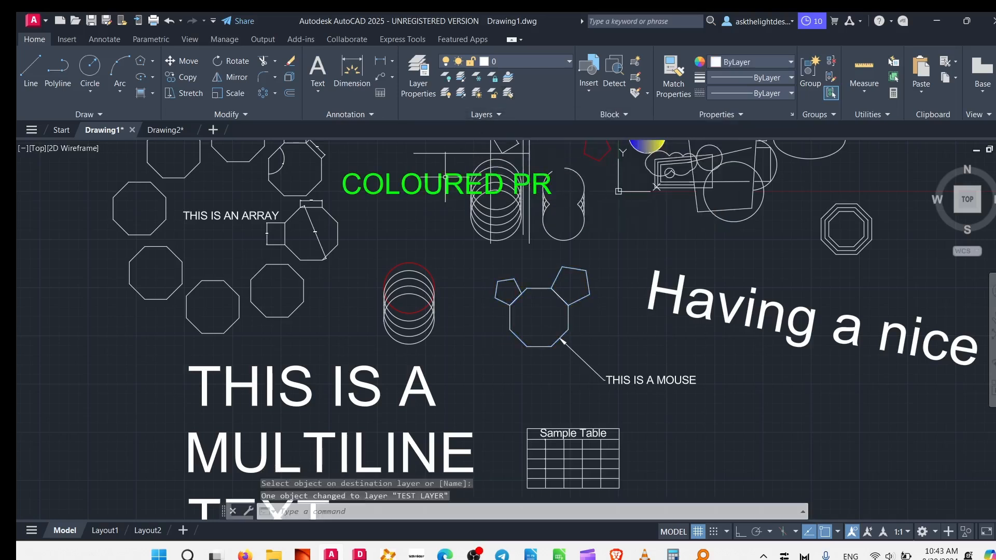
# Select the mouse-shaped object and the COLOURED PR text together to check their layer, and clear the selection.
pyautogui.click(542, 323)
pyautogui.click(502, 276)
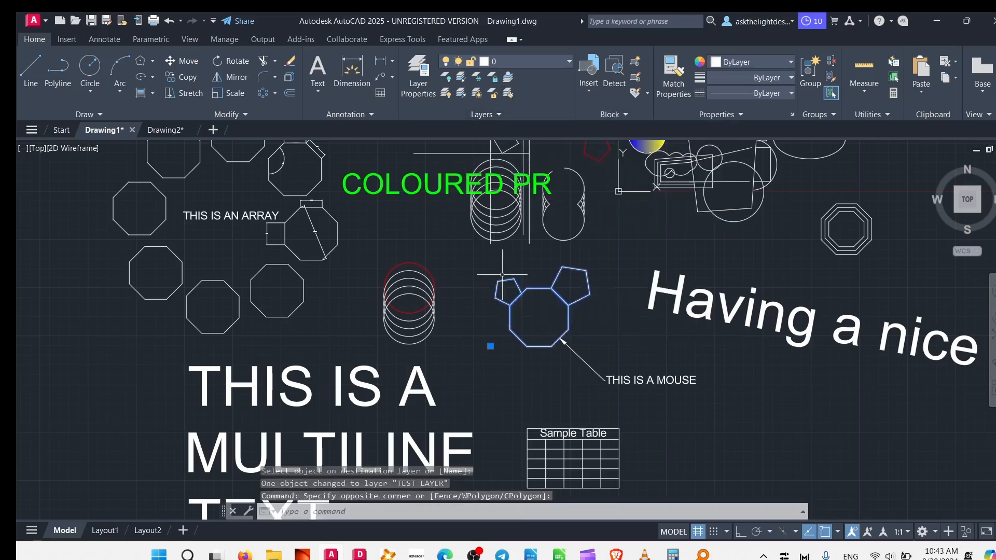
pyautogui.click(406, 203)
pyautogui.click(384, 166)
pyautogui.press('Escape')
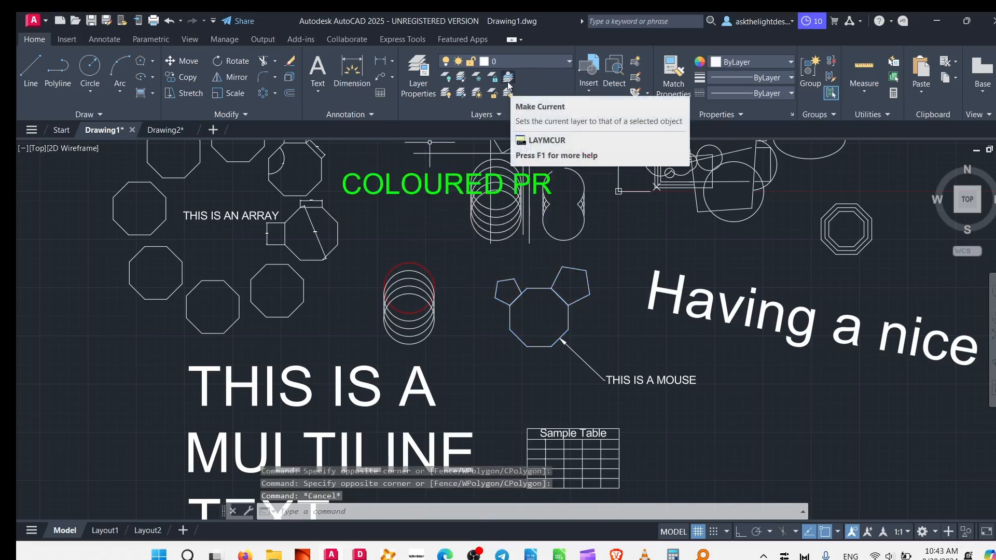
# Make the COLOURED PR text's layer current and draw a line about 17.9 units long, sloping down at 30°, above the red circle.
pyautogui.click(421, 184)
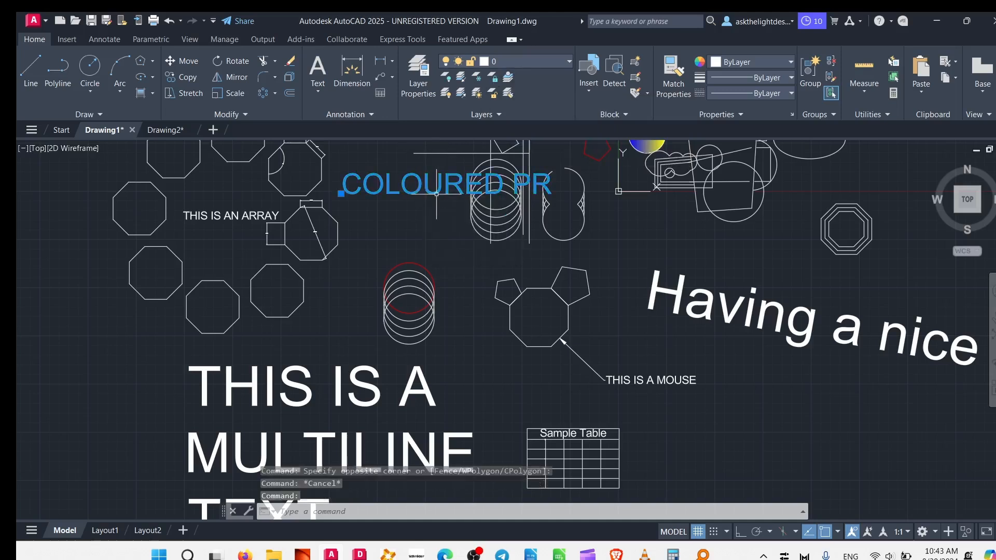
pyautogui.click(515, 79)
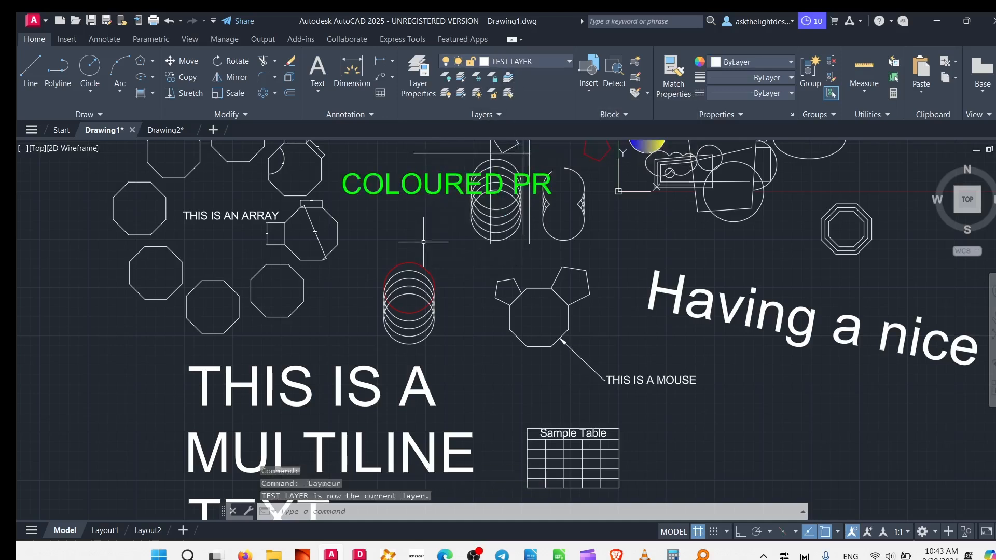
pyautogui.click(31, 70)
pyautogui.click(396, 224)
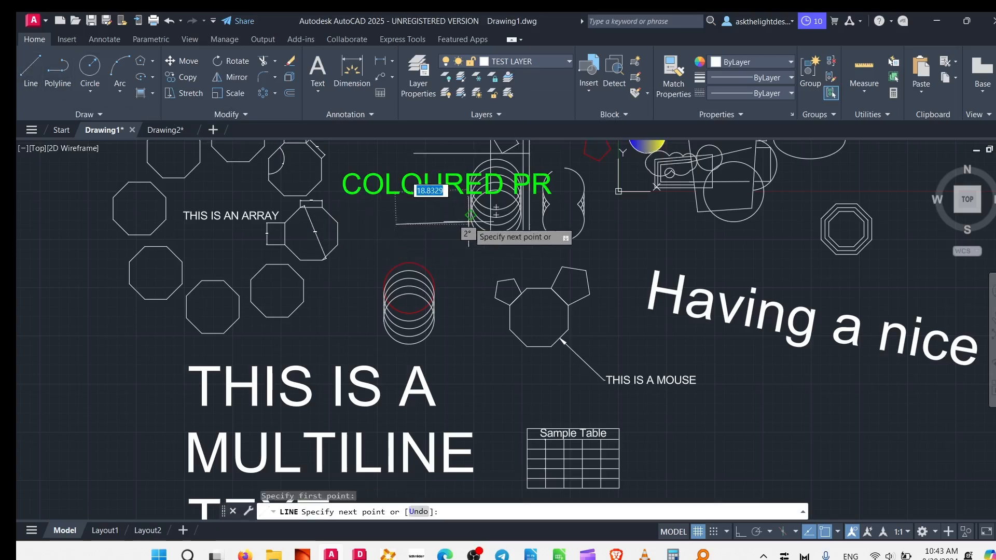
pyautogui.click(455, 258)
pyautogui.press('Escape')
pyautogui.click(545, 58)
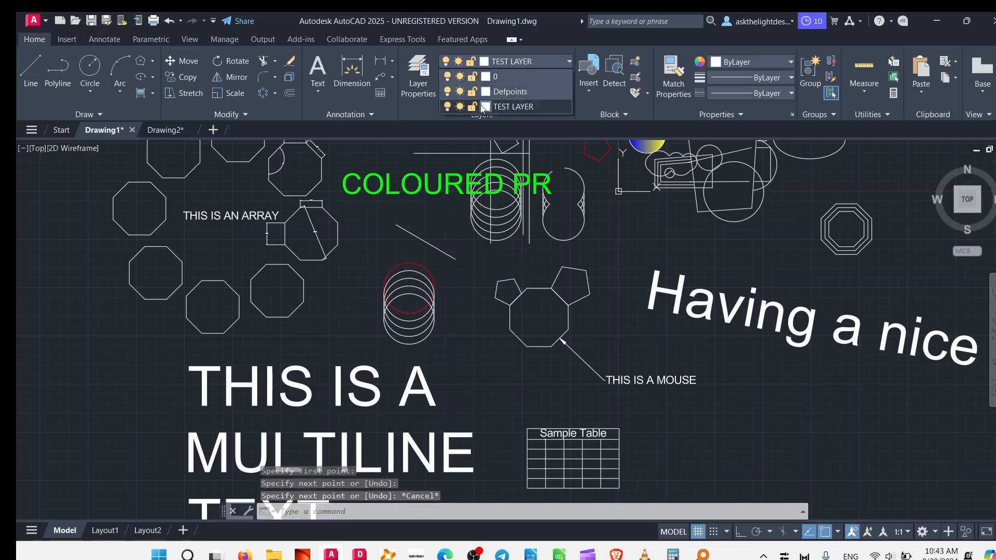
pyautogui.click(486, 107)
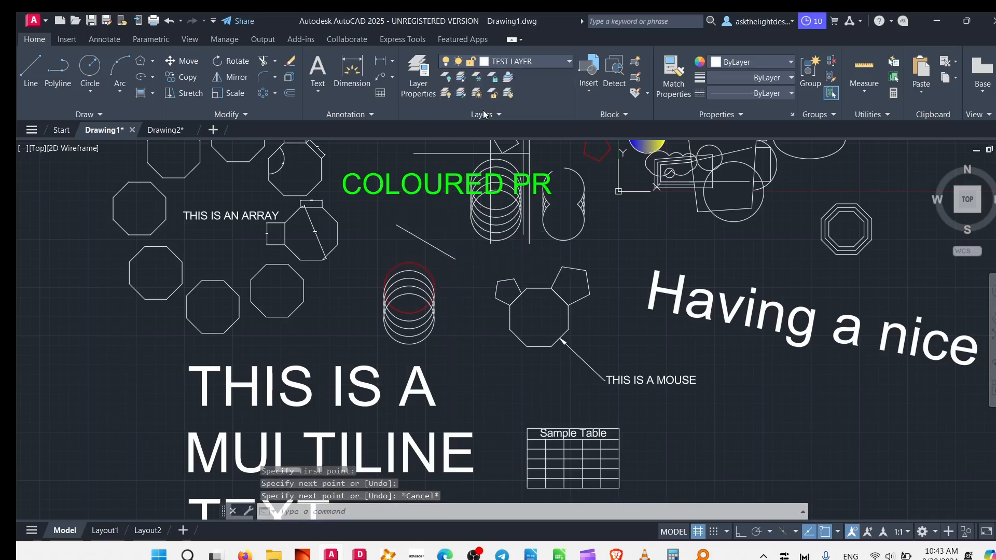
pyautogui.click(498, 398)
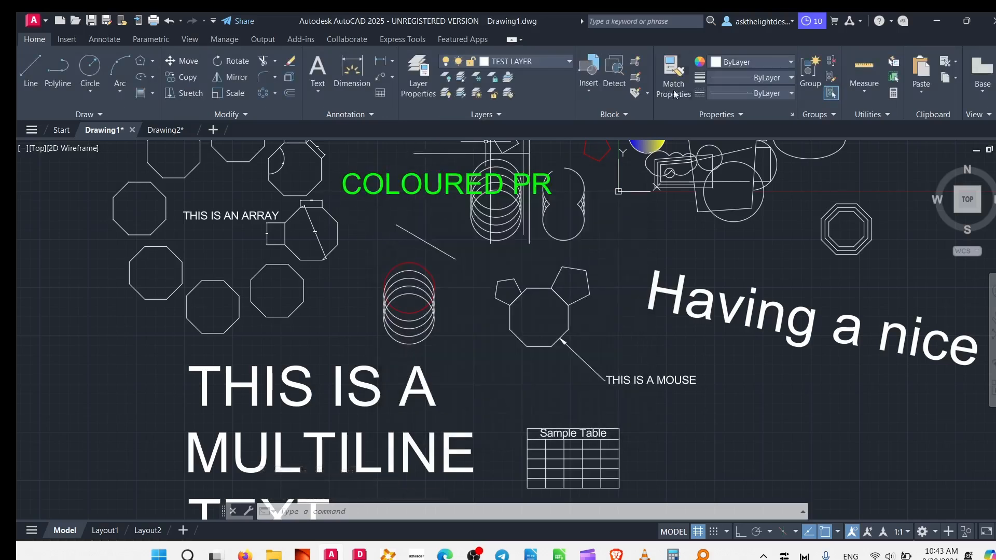
# Change the colour of TEST LAYER to yellow.
pyautogui.click(732, 64)
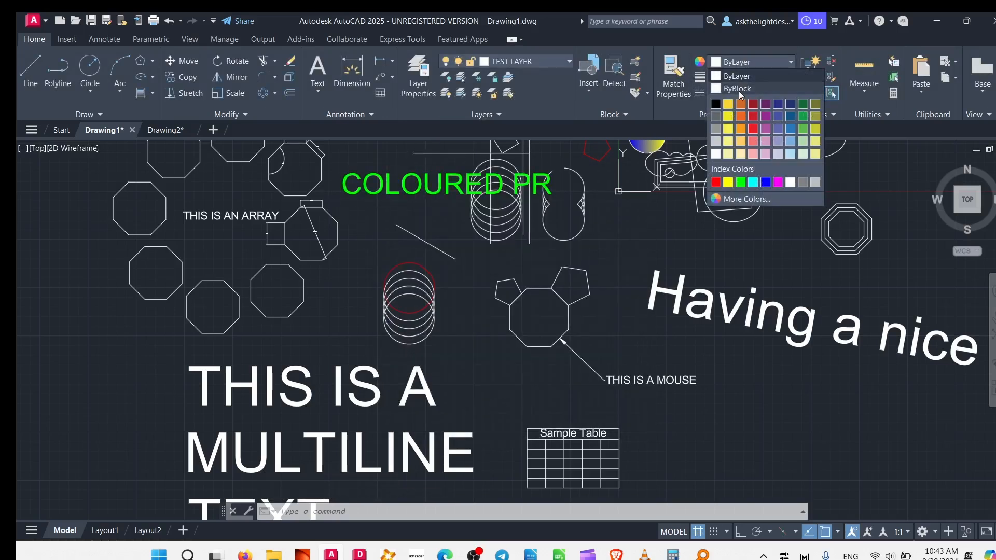
pyautogui.click(529, 60)
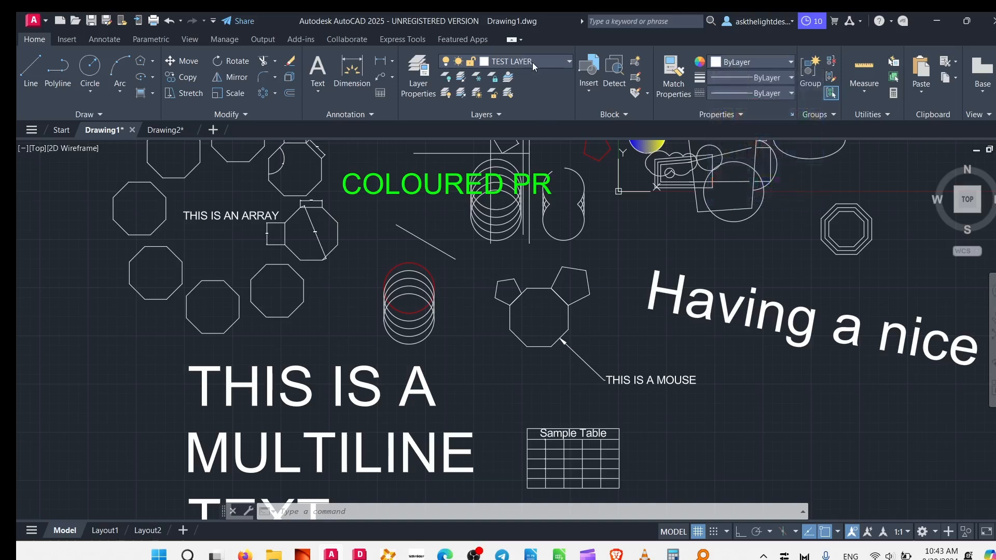
pyautogui.click(532, 62)
pyautogui.click(486, 107)
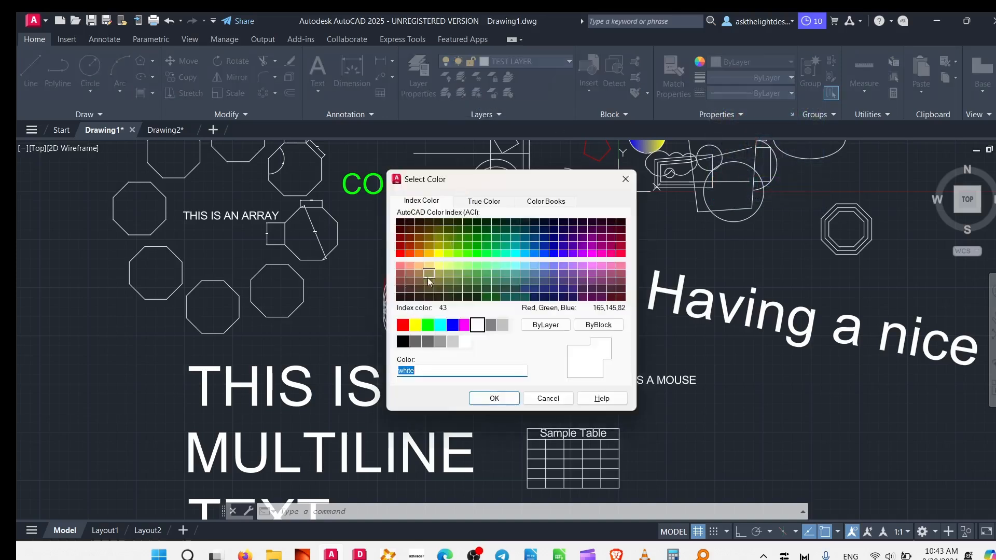
pyautogui.click(415, 325)
pyautogui.click(493, 397)
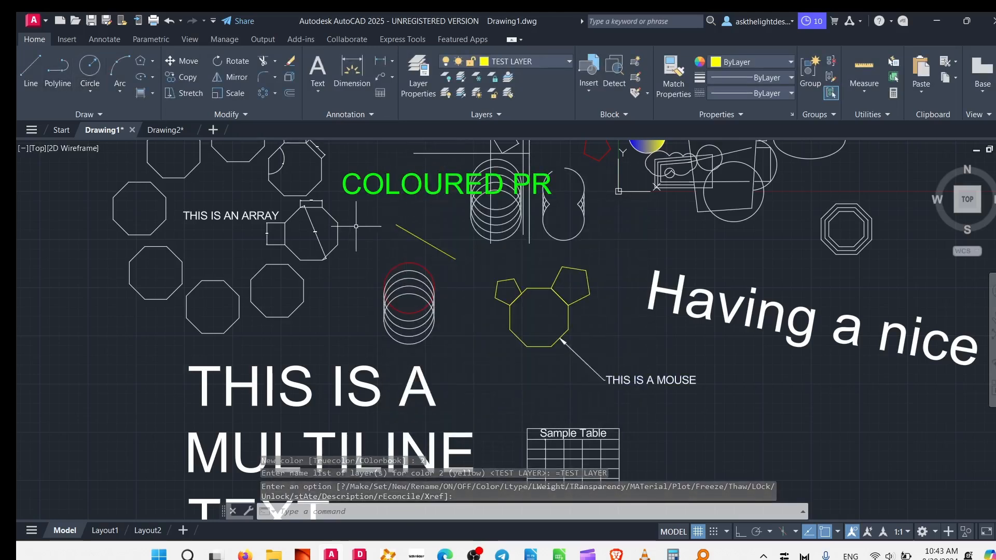
pyautogui.press('Escape')
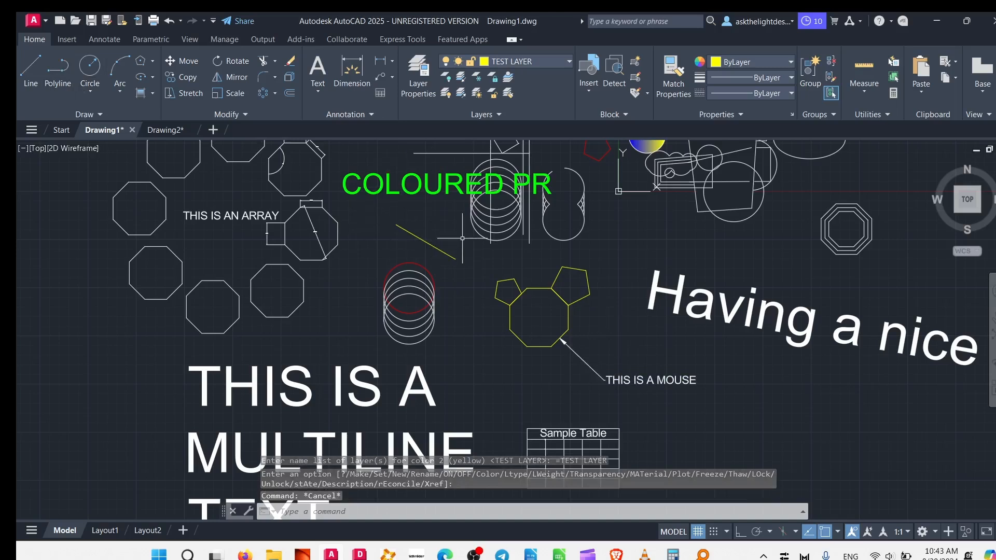
# Draw a line between the red circle and the octagon array, sloping down towards the lower octagons.
pyautogui.click(25, 71)
pyautogui.click(384, 250)
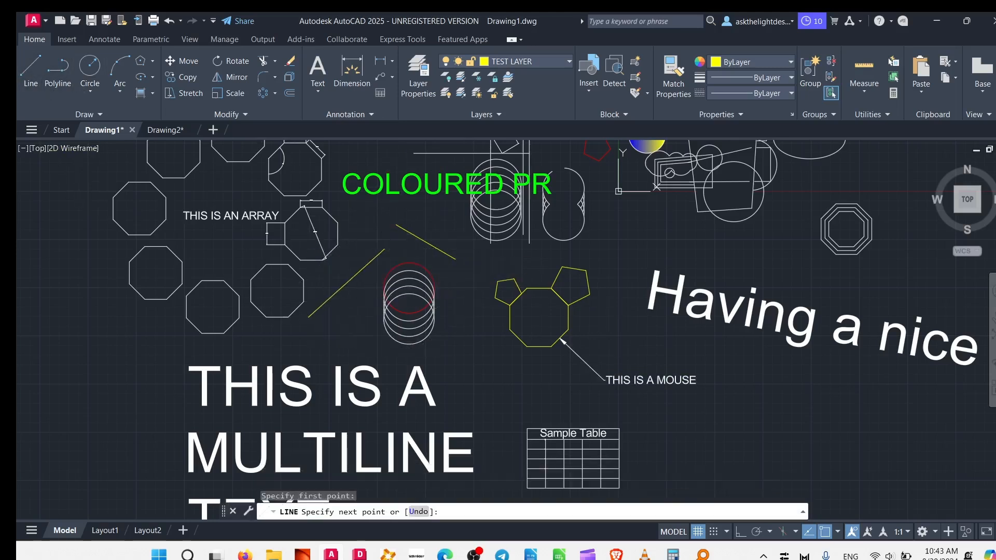
pyautogui.click(309, 317)
pyautogui.press('Escape')
# Draw a circle in the empty area above the octagon array.
pyautogui.click(90, 67)
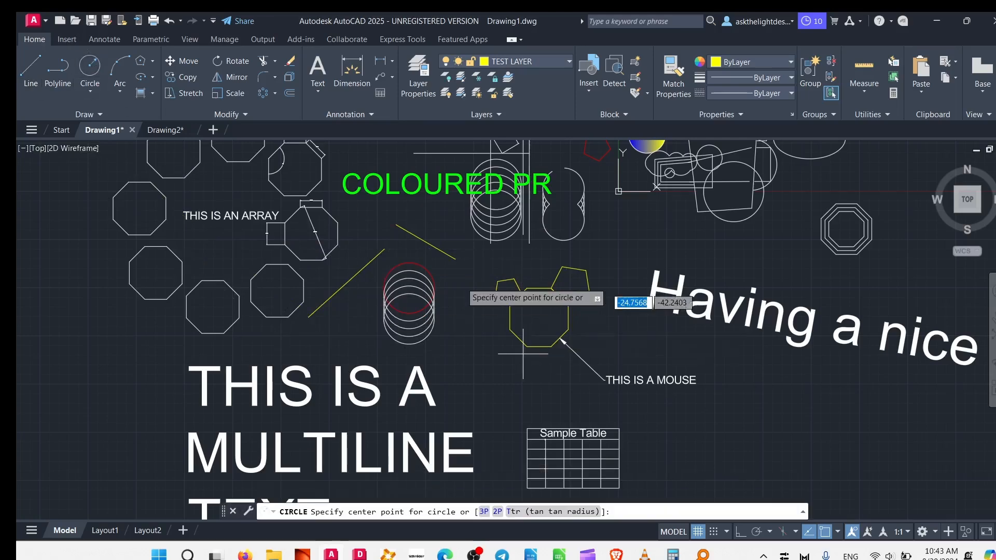
pyautogui.moveTo(456, 275); pyautogui.dragTo(493, 457, button='middle')
pyautogui.click(338, 202)
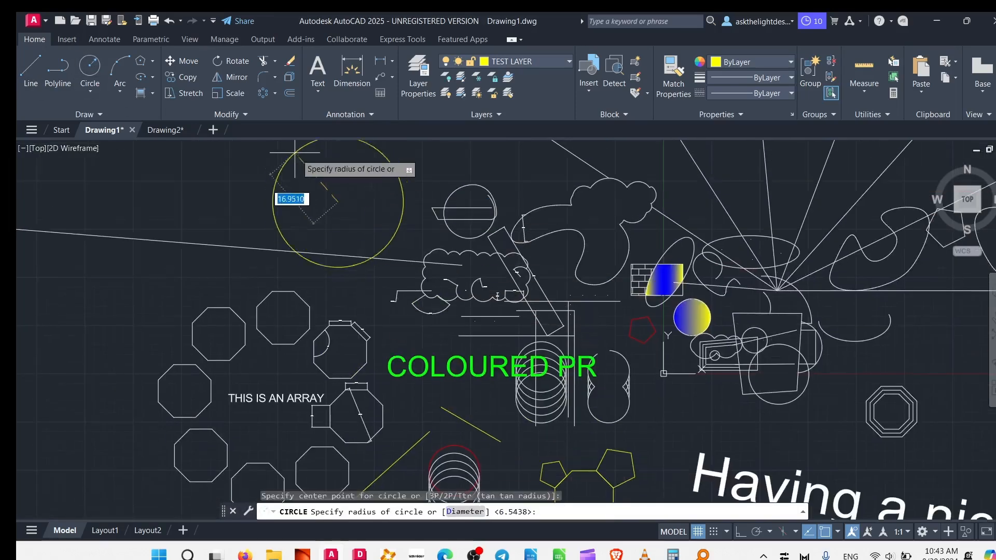
pyautogui.press('Escape')
# Set the COLOURED PR text's colour to ByLayer and clear the selection.
pyautogui.click(427, 365)
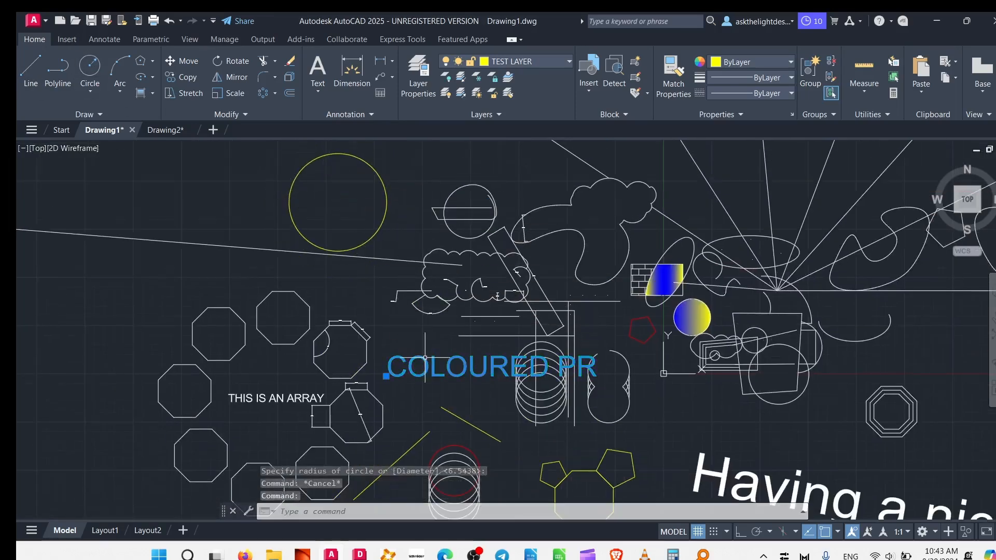
pyautogui.click(767, 61)
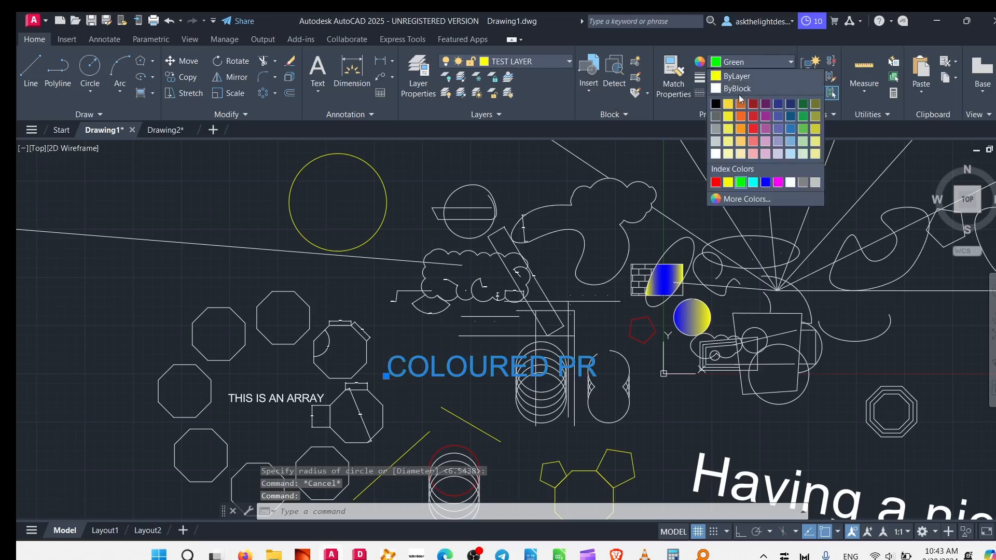
pyautogui.click(726, 76)
pyautogui.press('Escape')
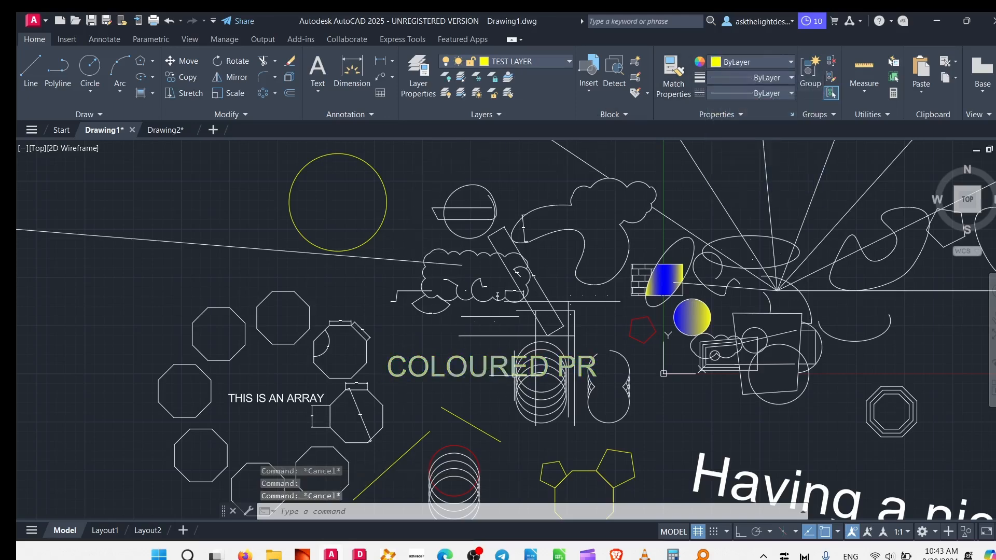
pyautogui.moveTo(514, 375)
pyautogui.mouseDown(button='middle')
pyautogui.moveTo(455, 167)
pyautogui.moveTo(457, 301)
pyautogui.mouseUp(button='middle')
pyautogui.moveTo(357, 257)
pyautogui.mouseDown(button='middle')
pyautogui.moveTo(398, 314)
pyautogui.moveTo(387, 258)
pyautogui.mouseUp(button='middle')
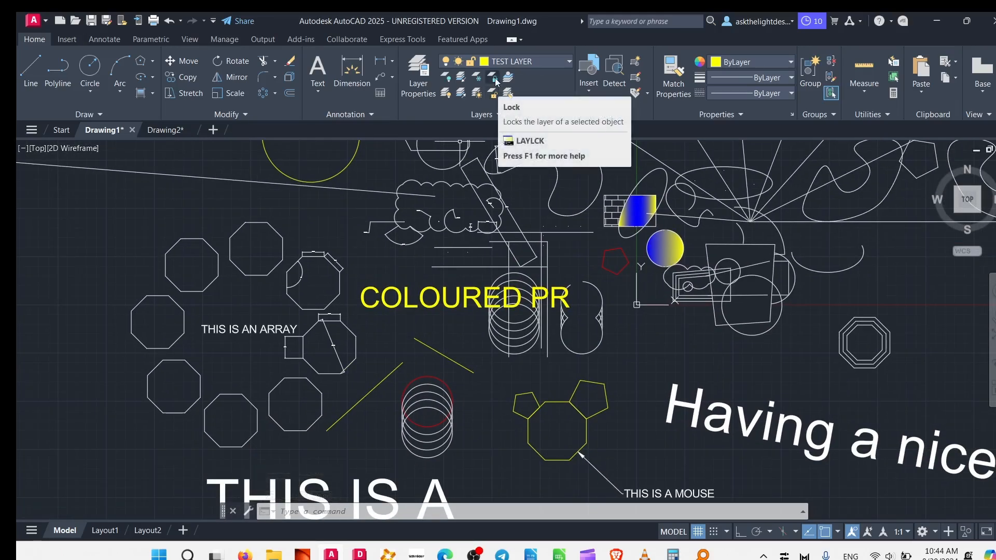
# Make layer 0 current and lock TEST LAYER by picking the COLOURED PR text.
pyautogui.click(521, 61)
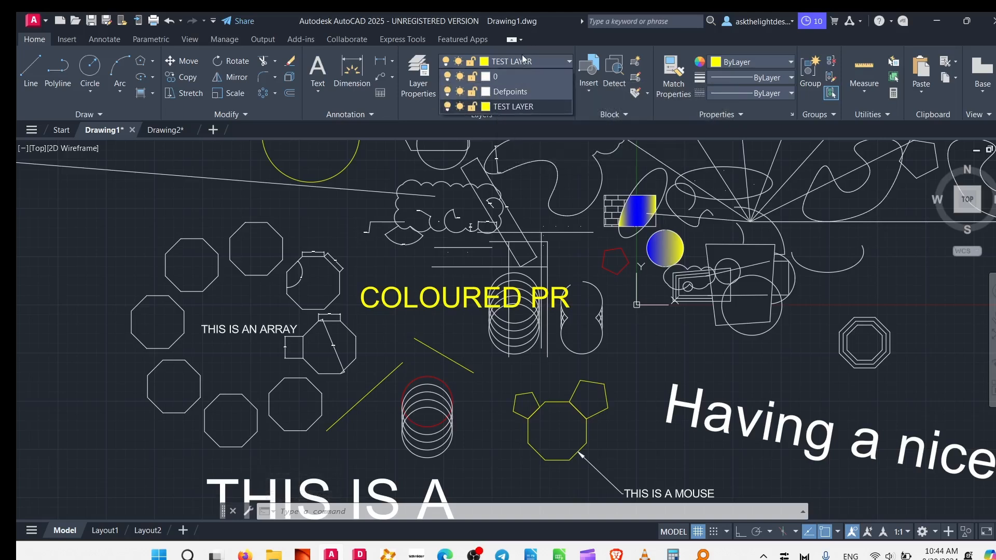
pyautogui.click(503, 81)
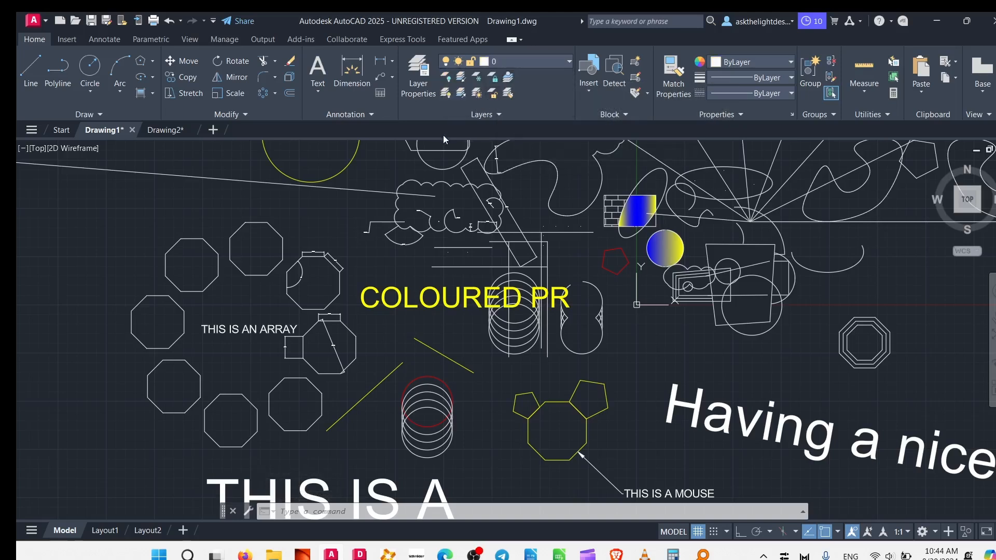
pyautogui.click(496, 81)
pyautogui.click(417, 309)
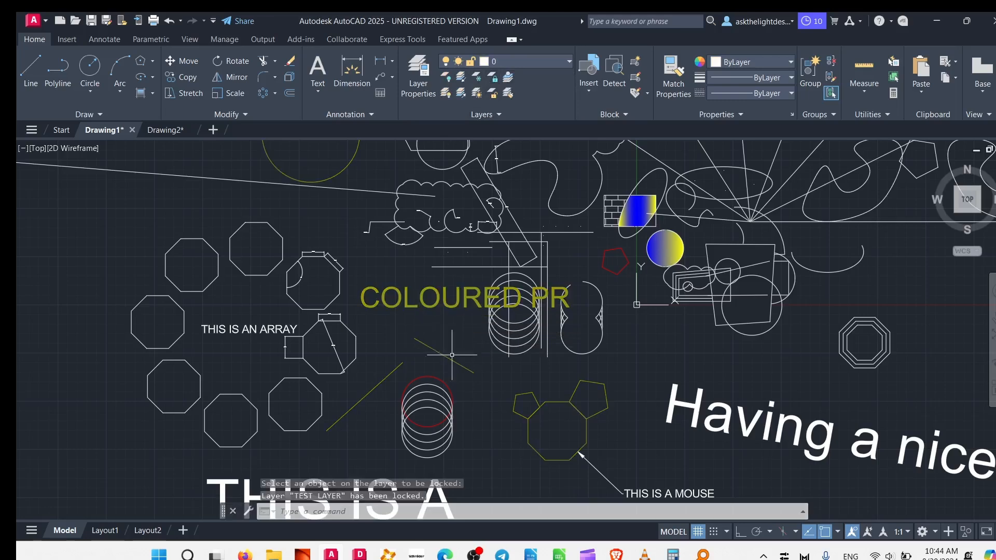
pyautogui.press('Escape')
# Try to erase the overlapping circles together with the COLOURED PR text, and undo the erasure.
pyautogui.scroll(4, 498, 313)
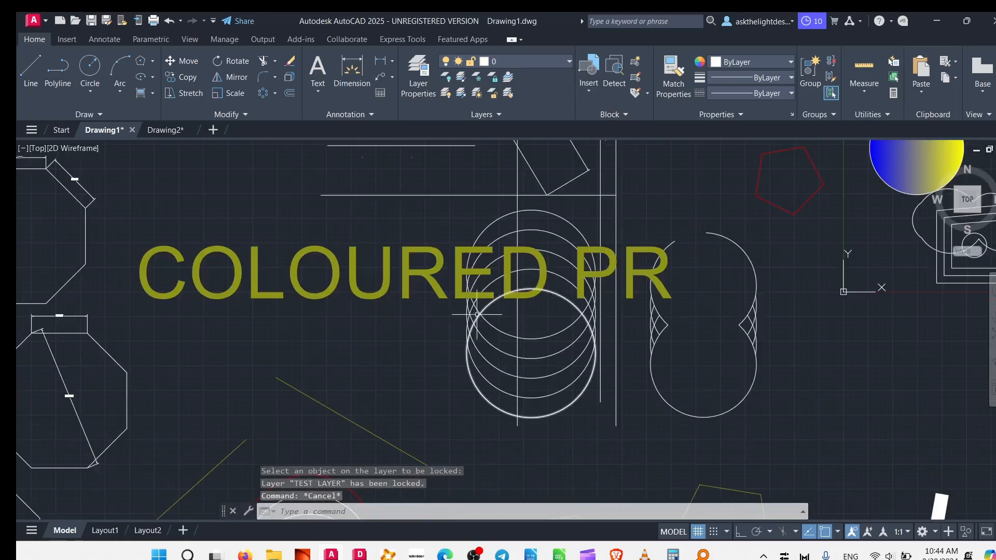
pyautogui.click(503, 312)
pyautogui.click(465, 216)
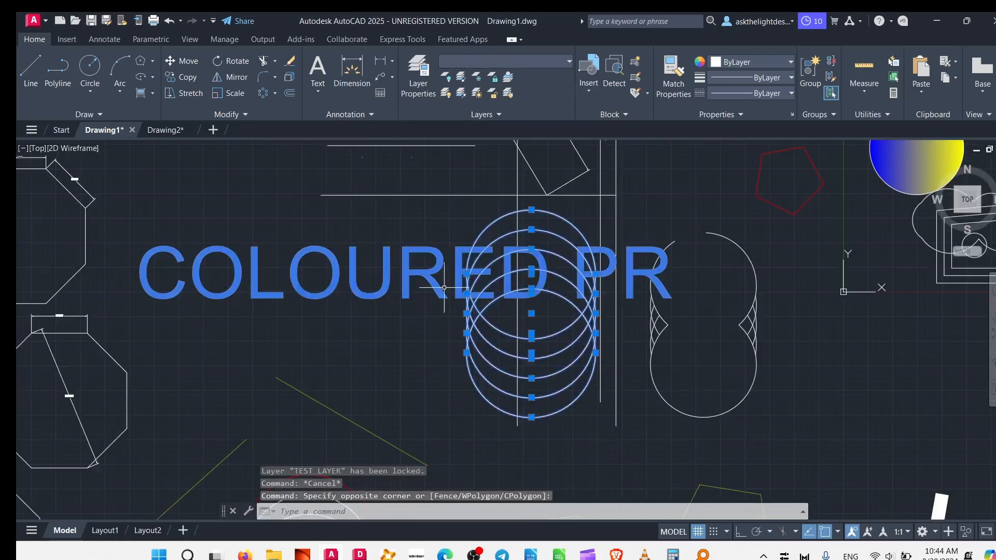
pyautogui.press('Delete')
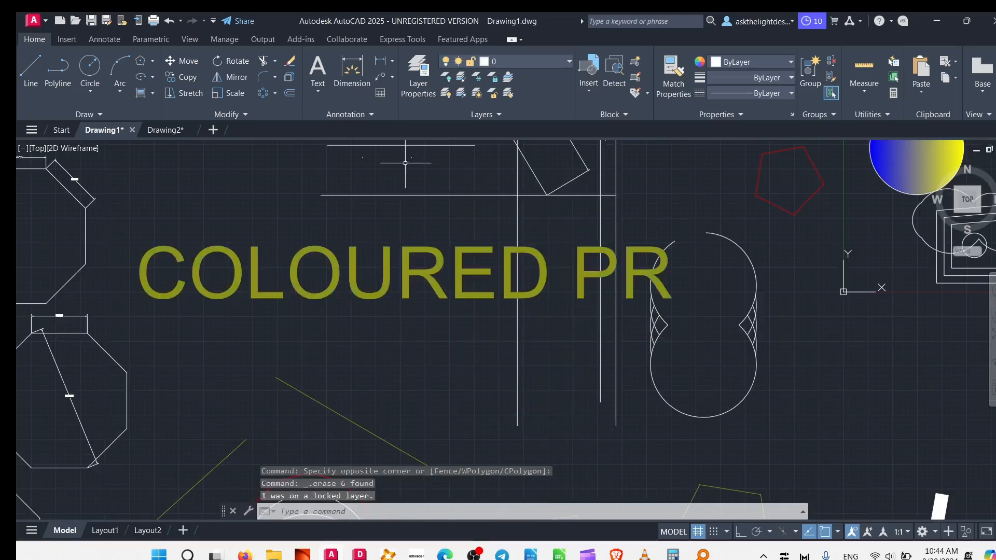
pyautogui.hotkey('ctrl', 'z')
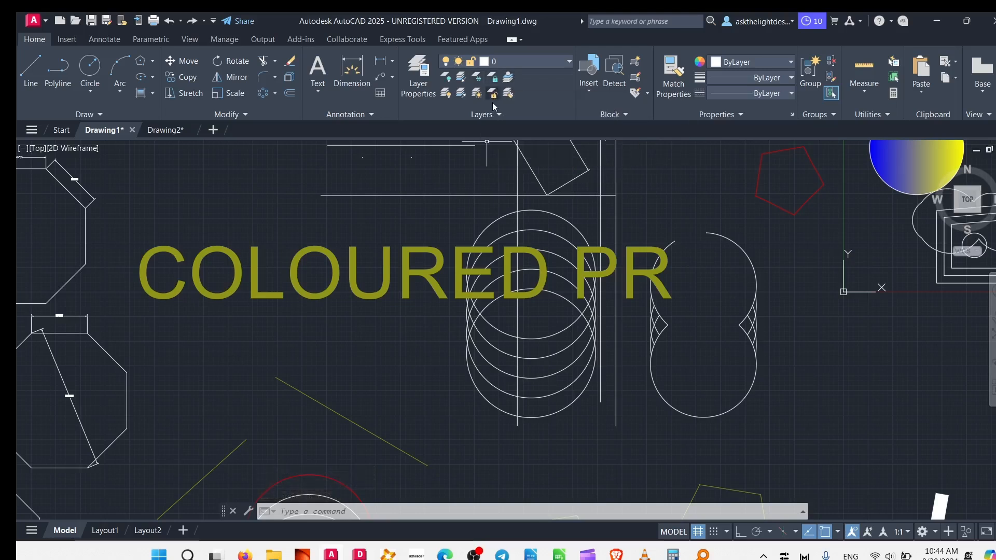
# Unlock TEST LAYER by picking the COLOURED PR text.
pyautogui.click(492, 79)
pyautogui.click(424, 269)
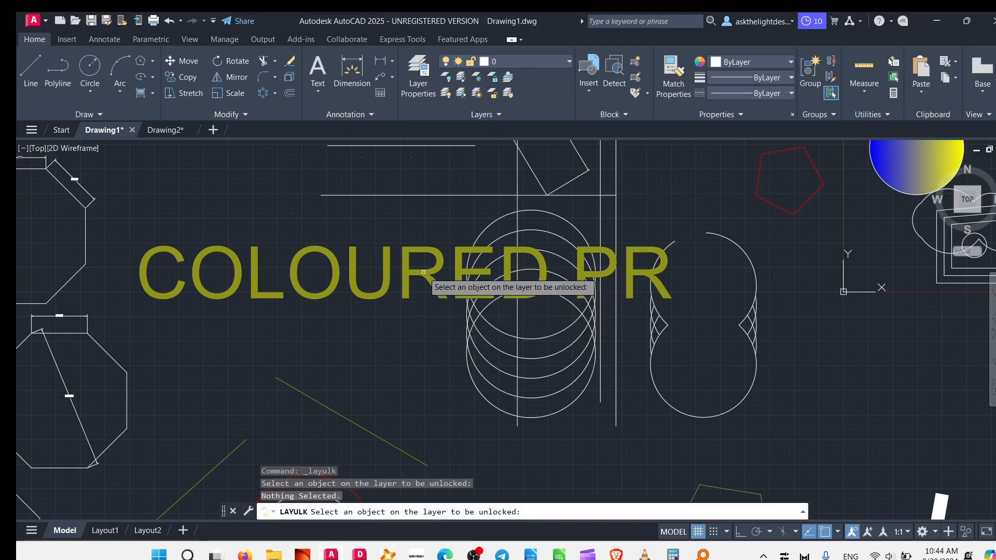
pyautogui.click(415, 268)
pyautogui.click(305, 282)
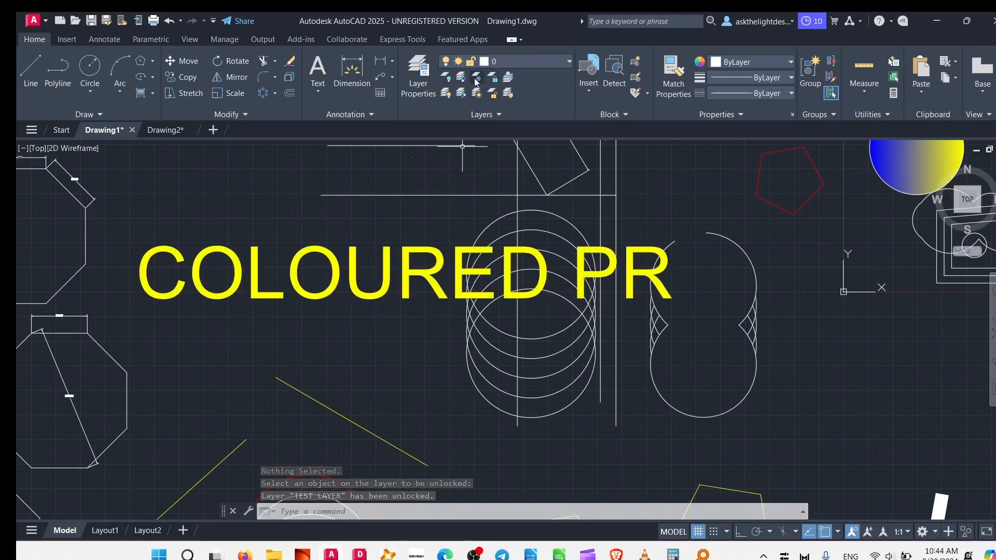
# Freeze TEST LAYER by picking the yellow line below the COLOURED PR text.
pyautogui.click(476, 93)
pyautogui.click(421, 242)
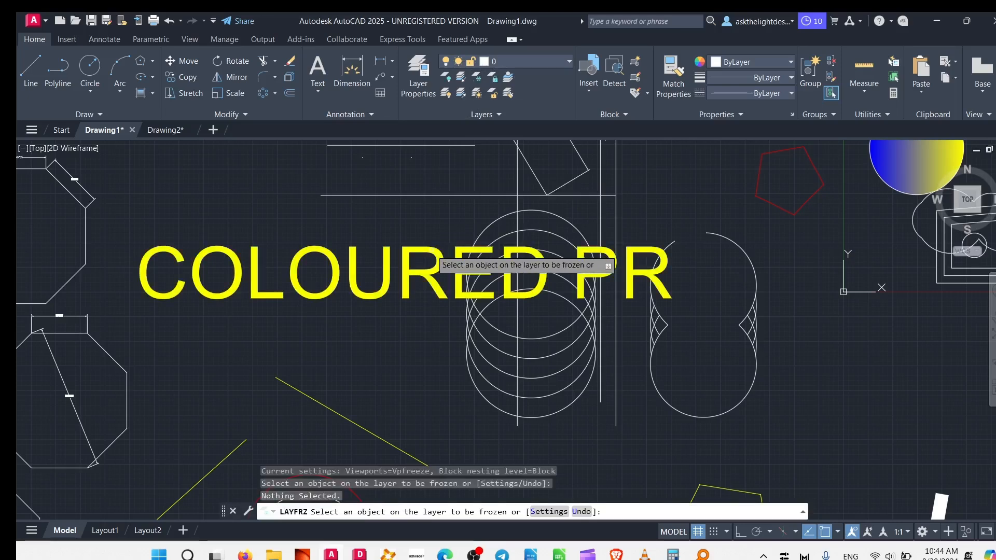
pyautogui.click(314, 400)
pyautogui.scroll(-5, 352, 301)
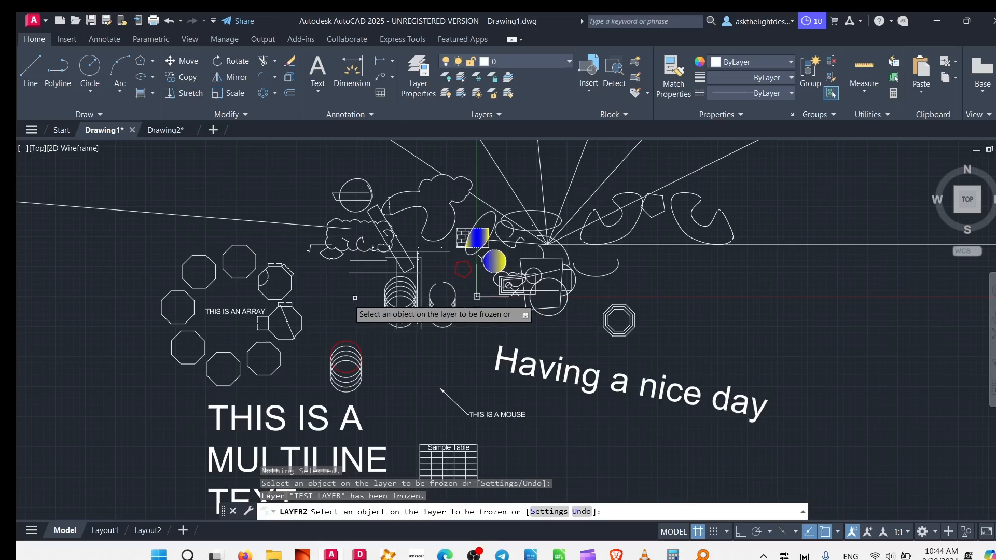
pyautogui.scroll(3, 319, 290)
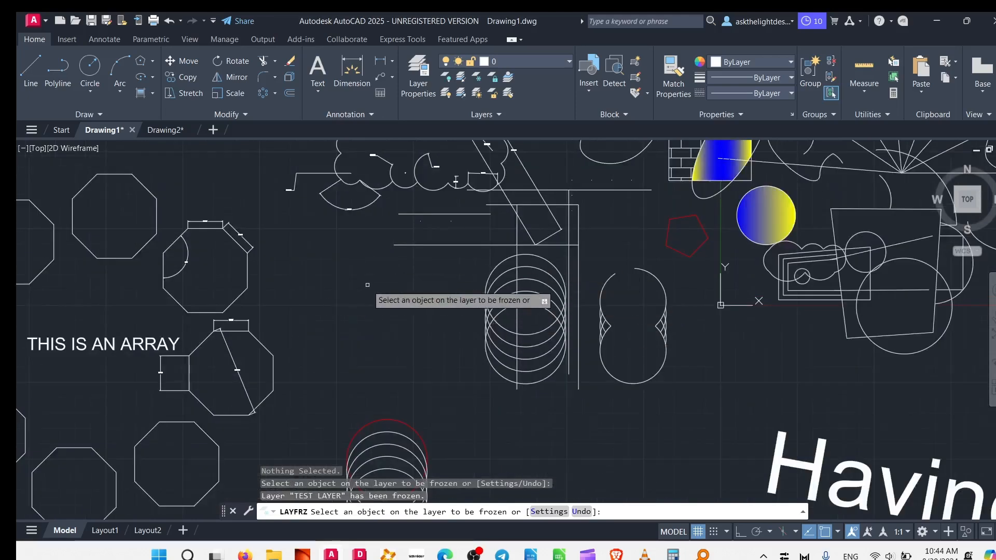
# Thaw TEST LAYER from the layer list.
pyautogui.click(519, 62)
pyautogui.click(460, 107)
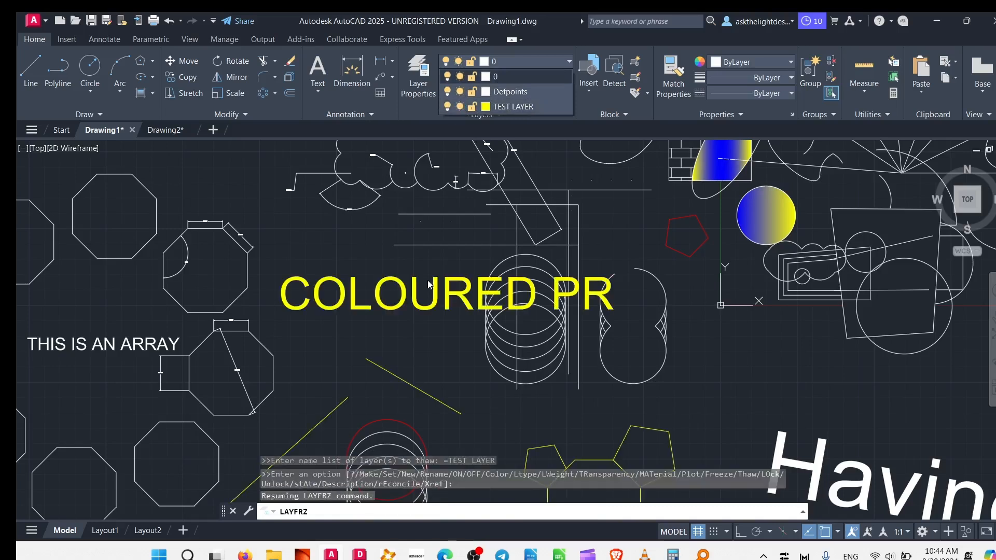
pyautogui.click(411, 248)
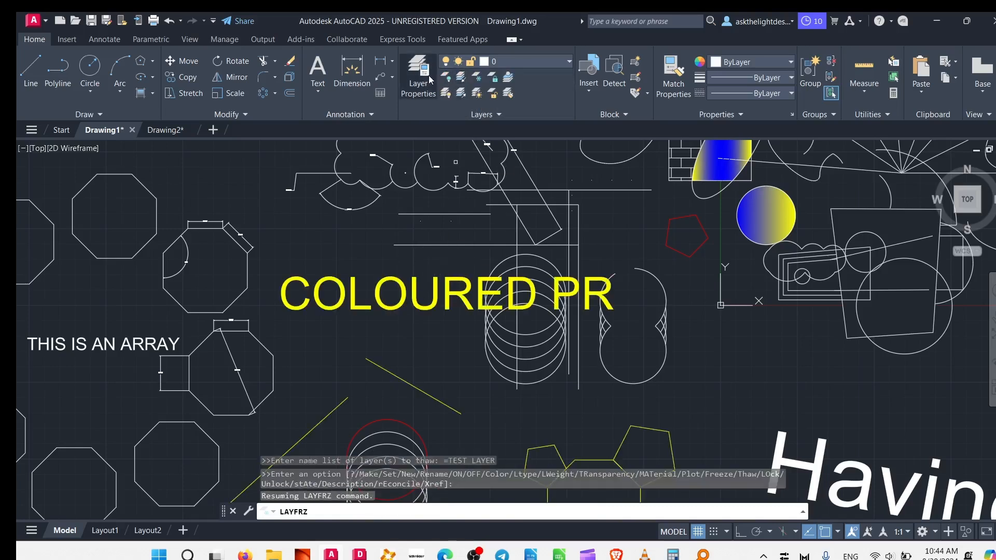
# Turn off TEST LAYER by picking the COLOURED PR text, and undo the change.
pyautogui.click(444, 81)
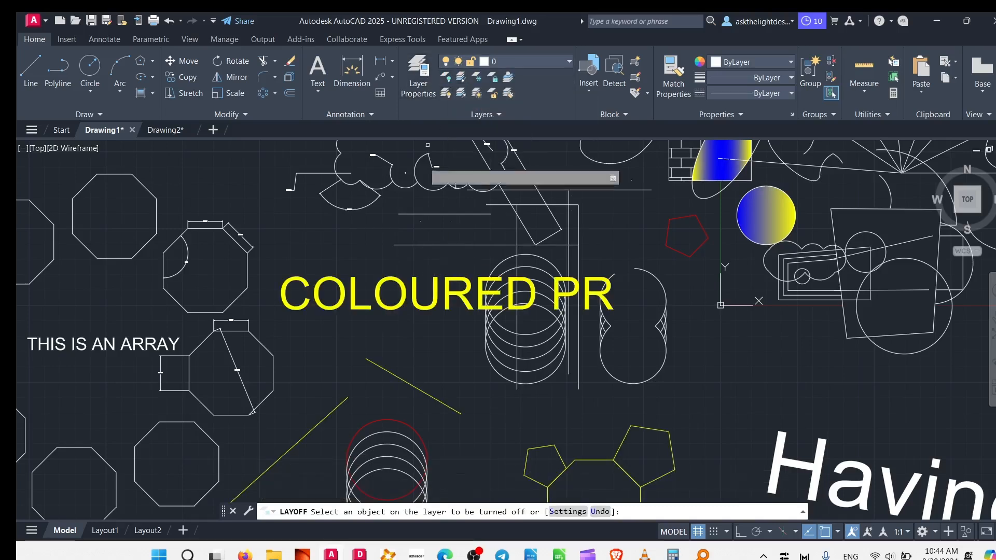
pyautogui.click(400, 276)
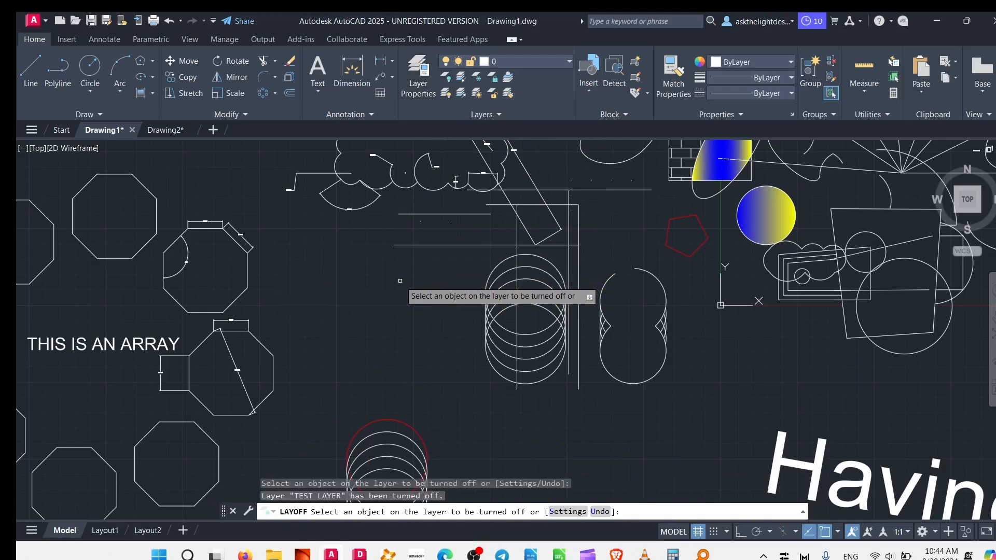
pyautogui.scroll(-5, 400, 280)
pyautogui.scroll(4, 379, 278)
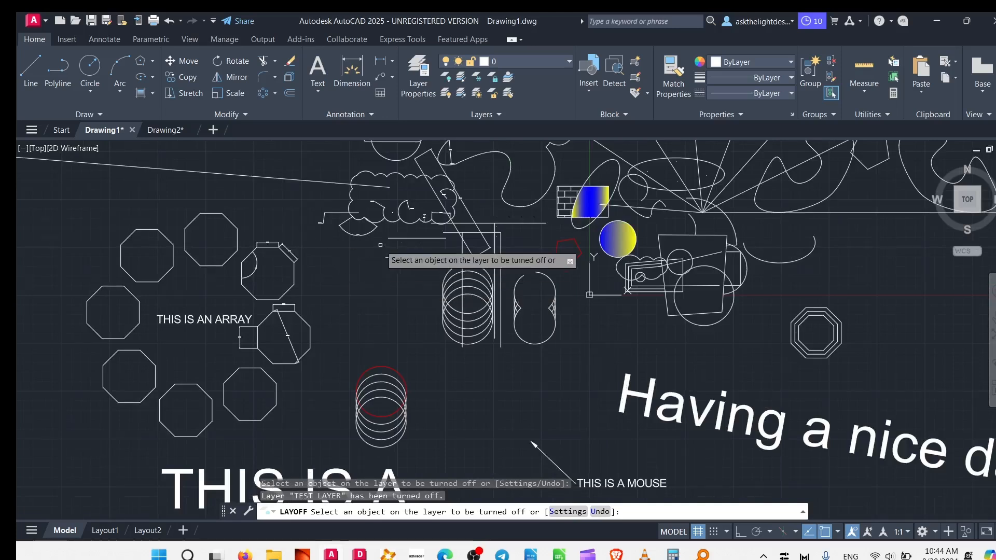
pyautogui.hotkey('ctrl', 'z')
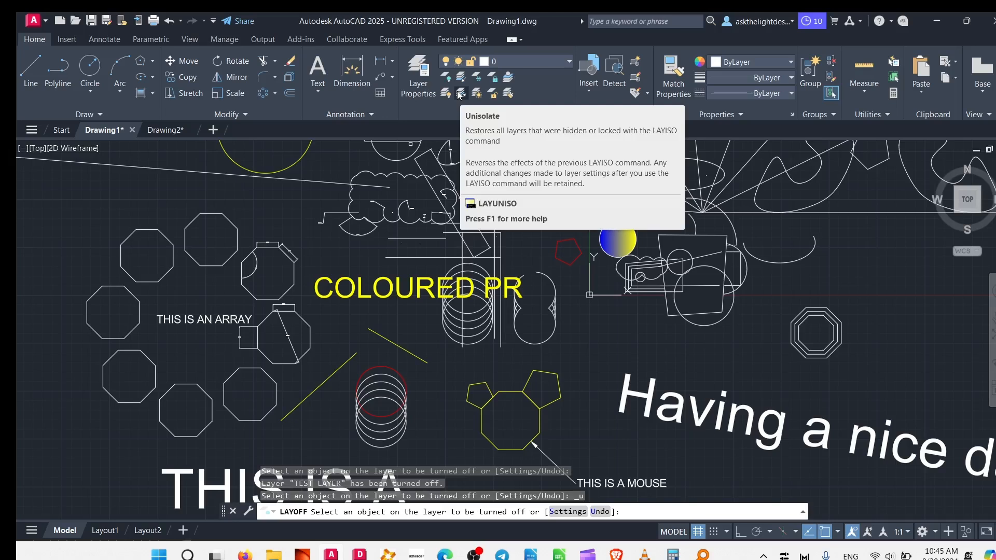
# Isolate TEST LAYER by selecting the COLOURED PR text, hiding all other layers.
pyautogui.click(445, 94)
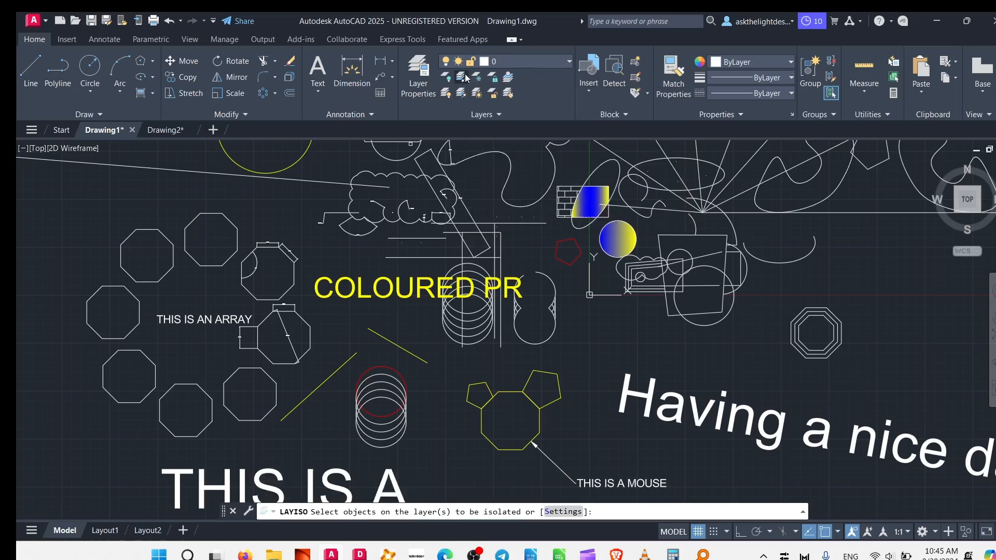
pyautogui.click(382, 281)
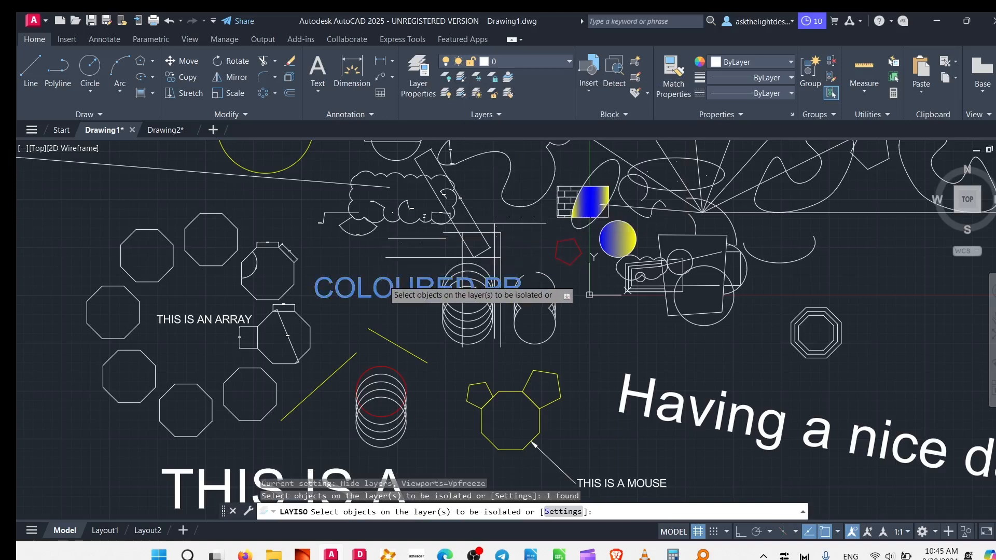
pyautogui.press('Return')
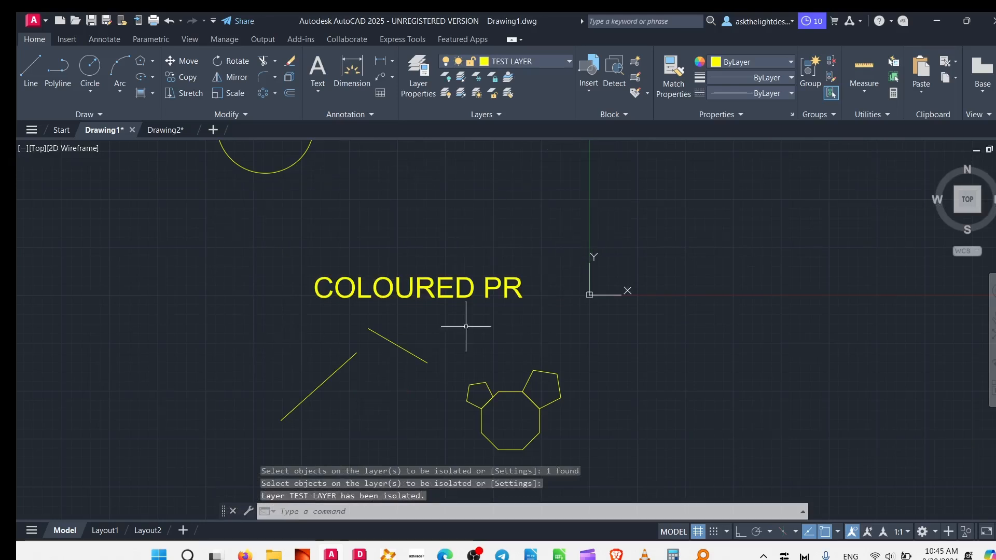
pyautogui.scroll(-5, 484, 284)
pyautogui.scroll(2, 485, 322)
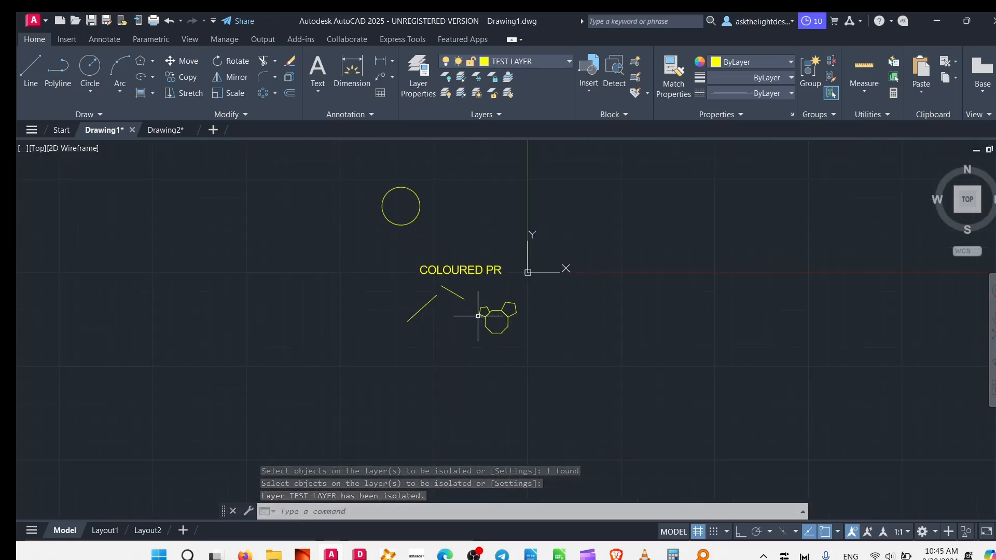
pyautogui.scroll(3, 338, 260)
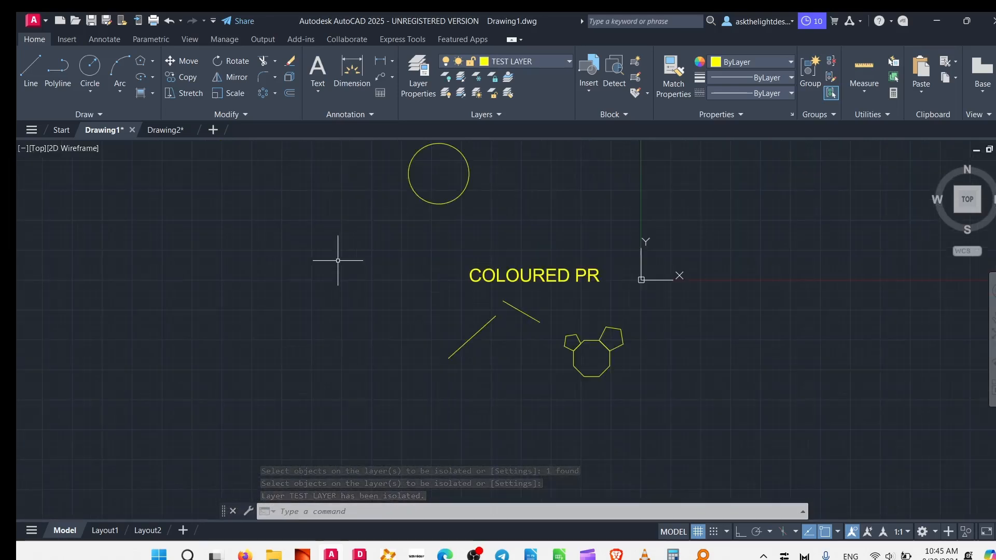
# Unisolate the layers to restore all objects hidden by the TEST LAYER isolation.
pyautogui.click(460, 97)
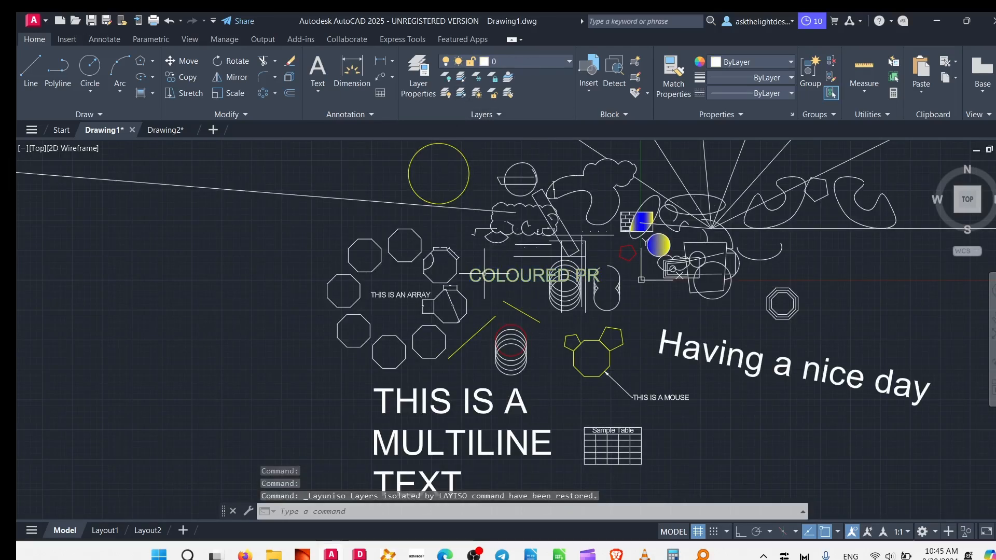
pyautogui.moveTo(484, 273)
pyautogui.scroll(-2, 409, 277)
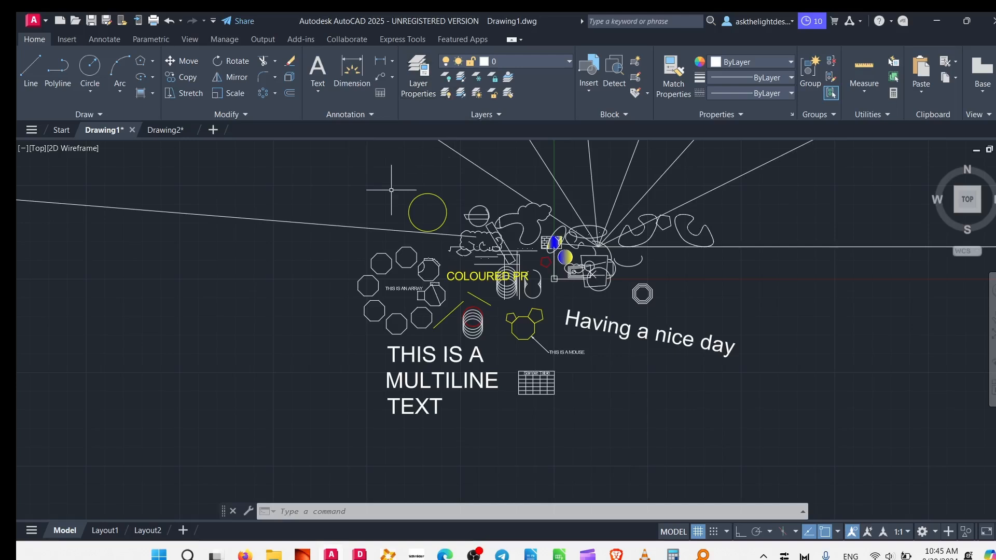
# Create two new layers named Windows and Lighting in the layer properties manager.
pyautogui.click(421, 93)
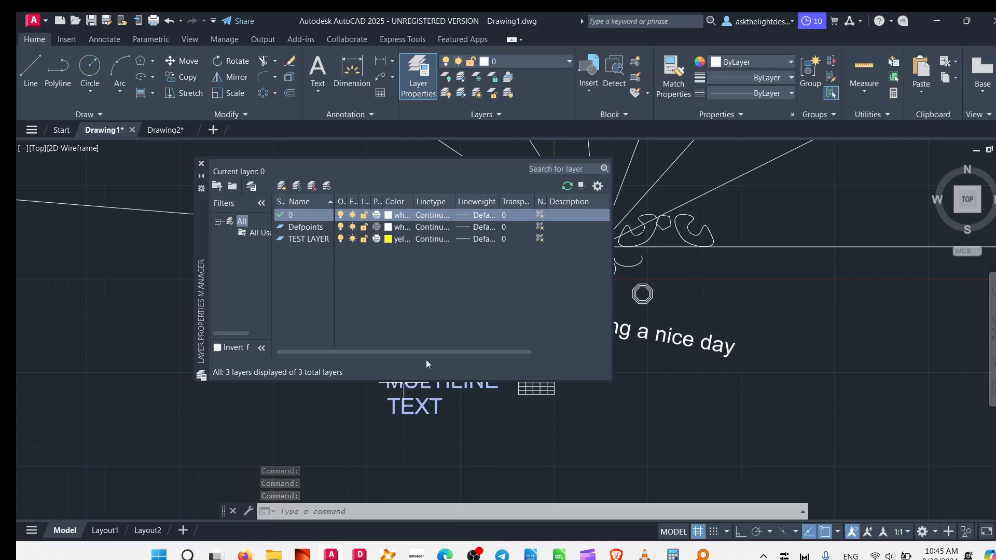
pyautogui.click(281, 186)
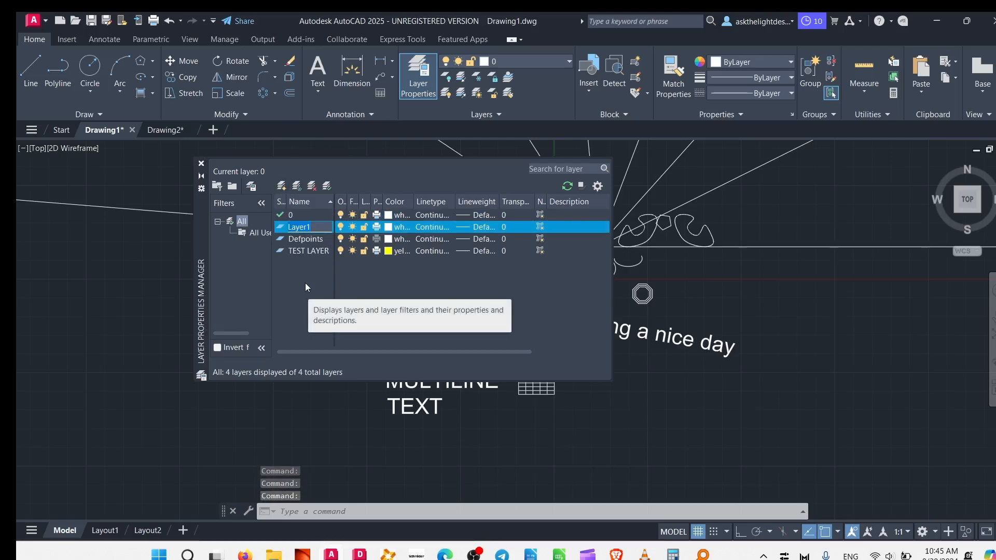
pyautogui.write('Windows')
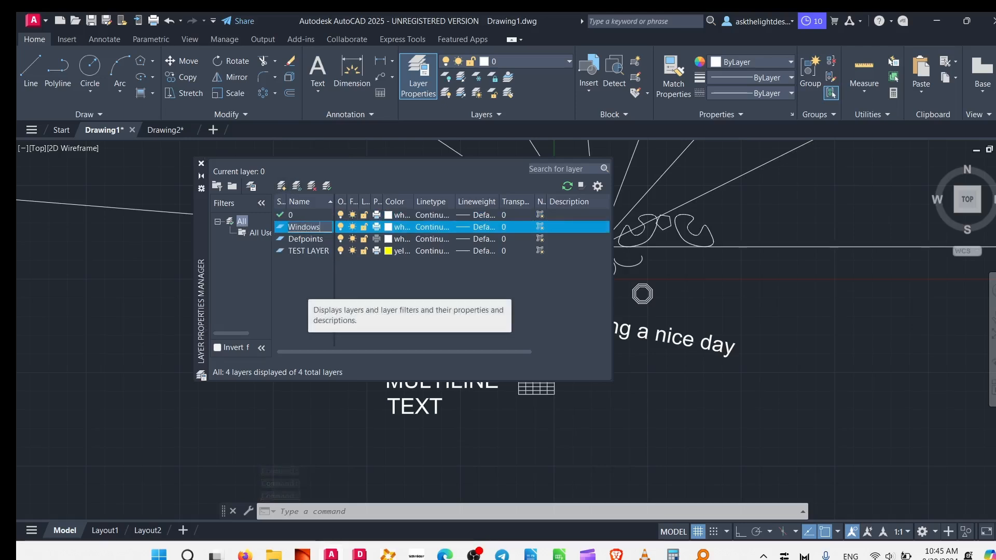
pyautogui.press('Return')
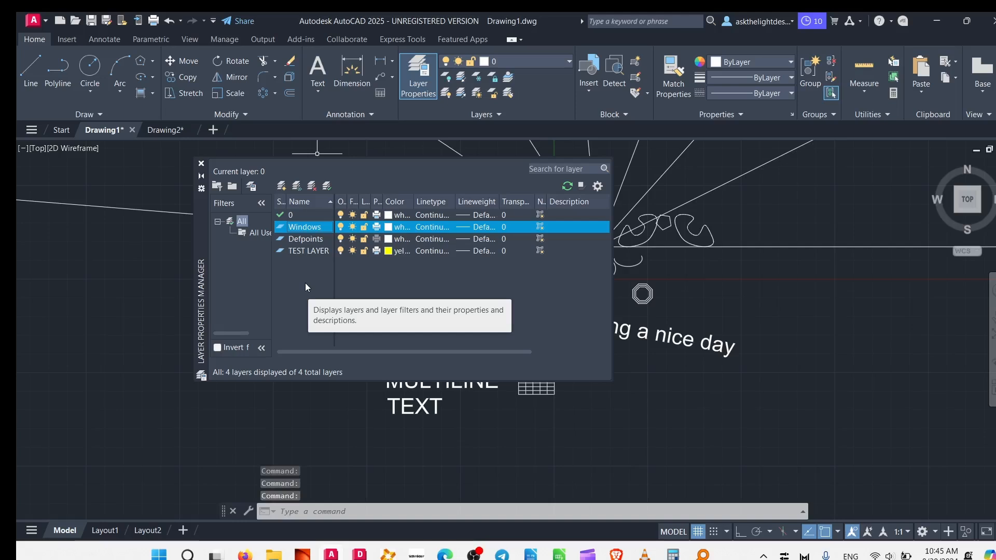
pyautogui.click(293, 183)
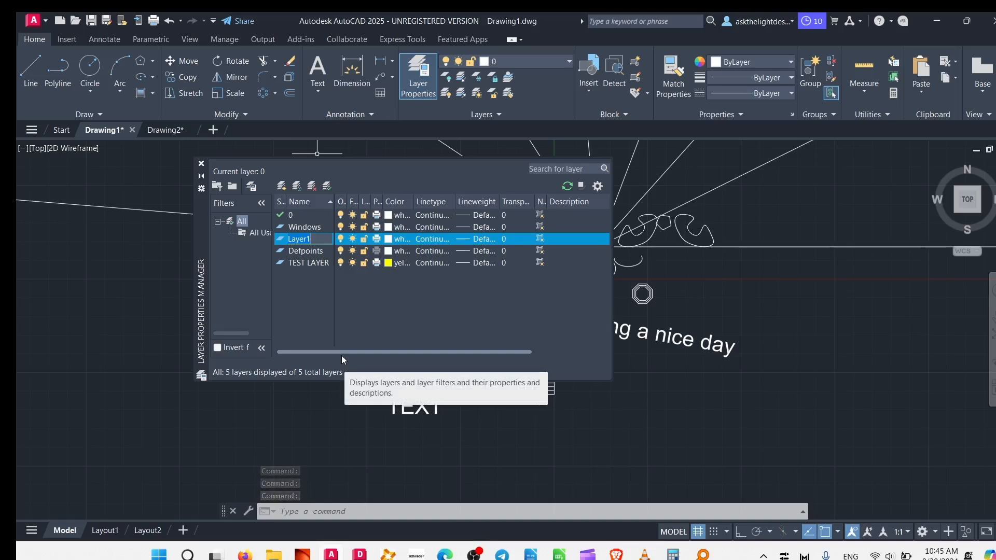
pyautogui.write('Lig')
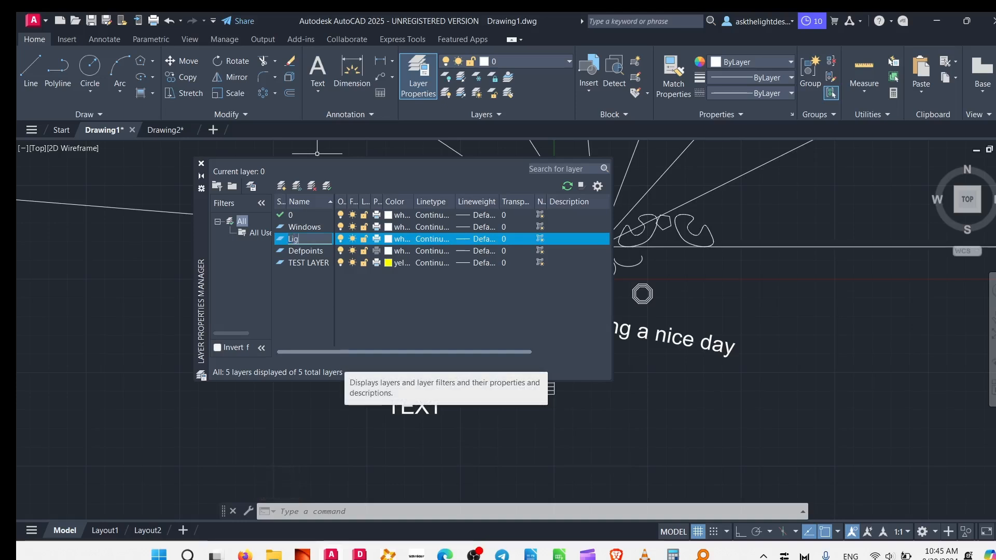
pyautogui.write('hting')
pyautogui.press('Return')
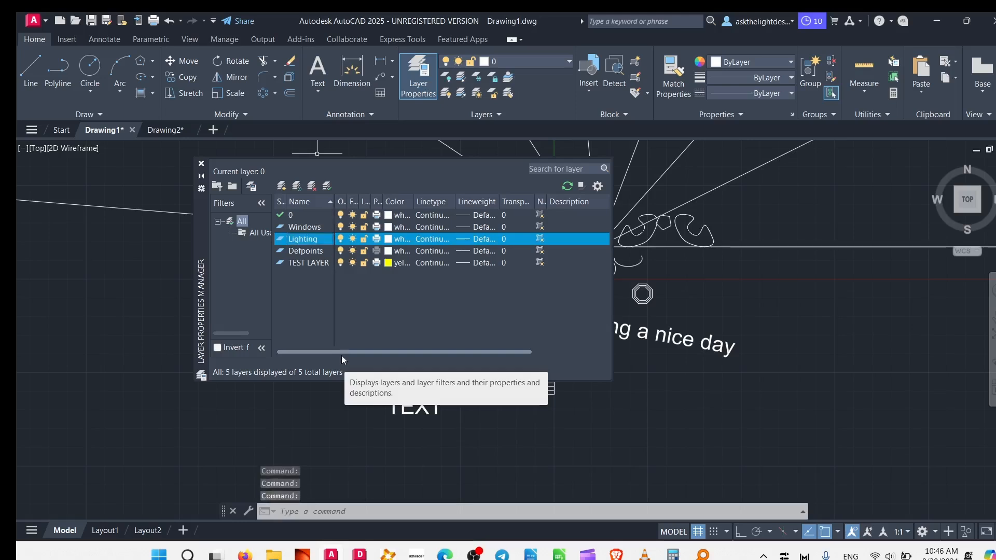
# Add two more layers named Plumbing and Marble to the layer list.
pyautogui.click(281, 186)
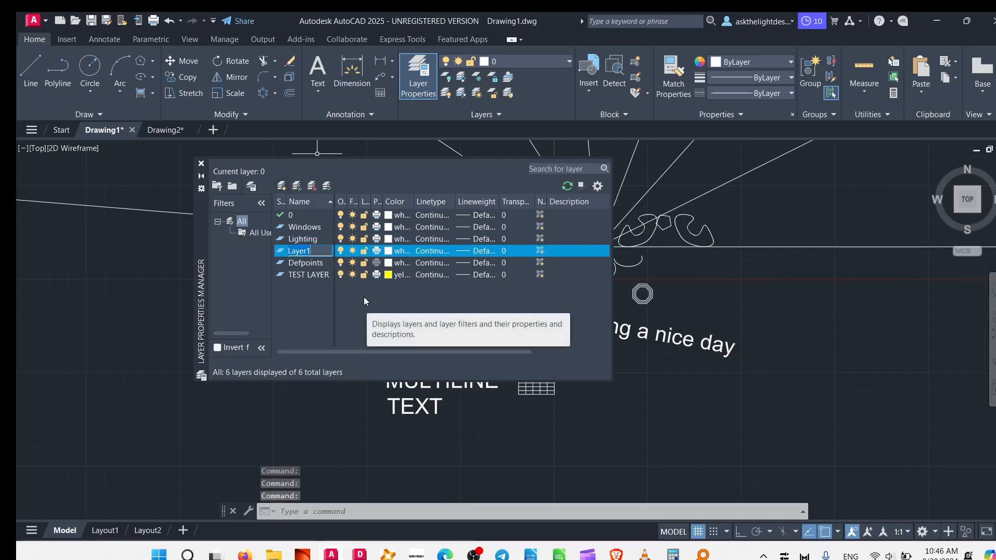
pyautogui.write('Plumbing')
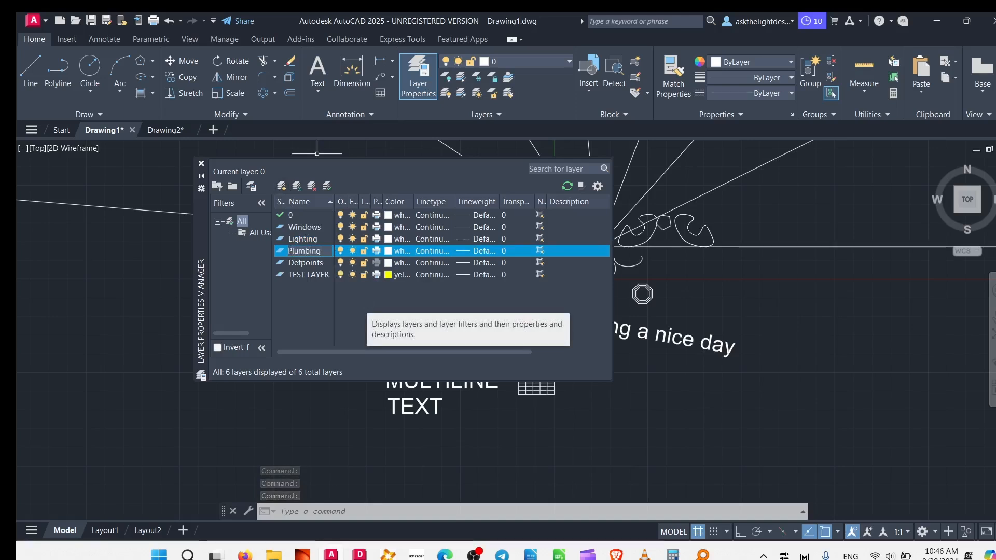
pyautogui.press('Return')
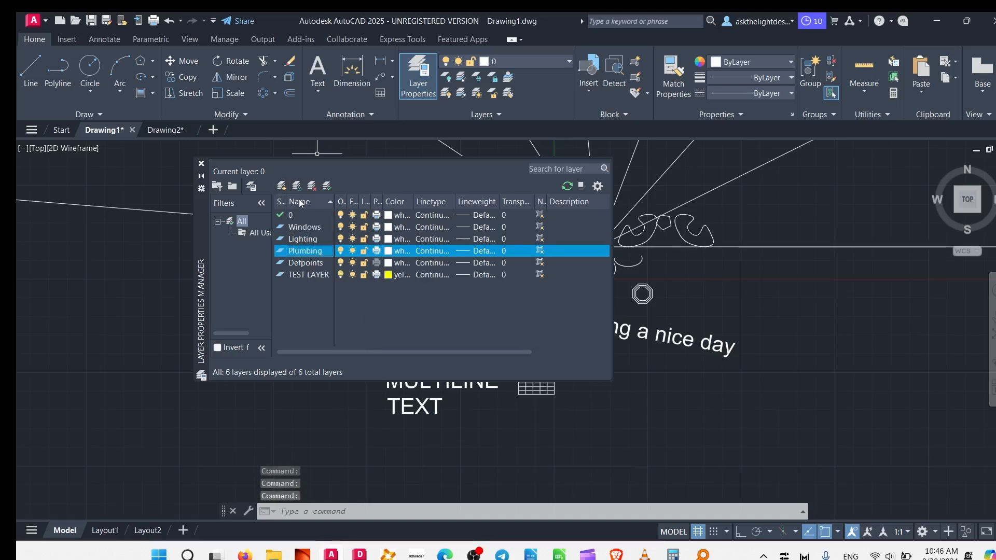
pyautogui.click(278, 190)
pyautogui.write('M')
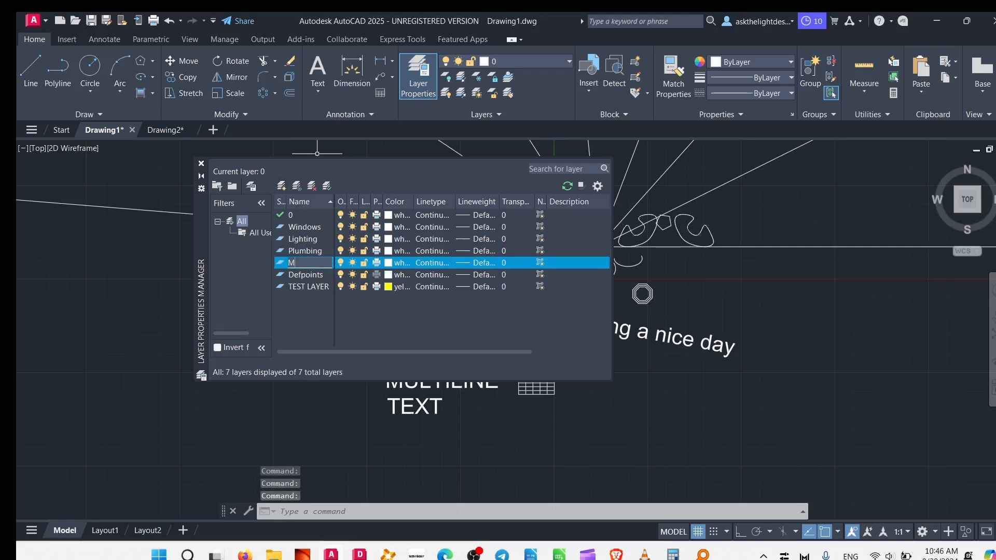
pyautogui.write('arble')
pyautogui.press('Return')
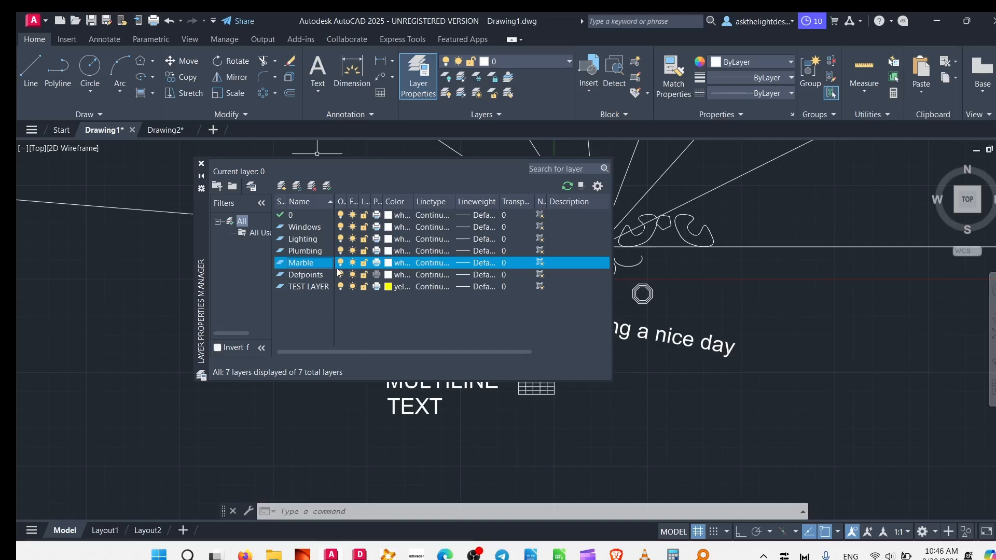
# Turn off and lock the Lighting layer, and close the layer properties manager.
pyautogui.click(340, 238)
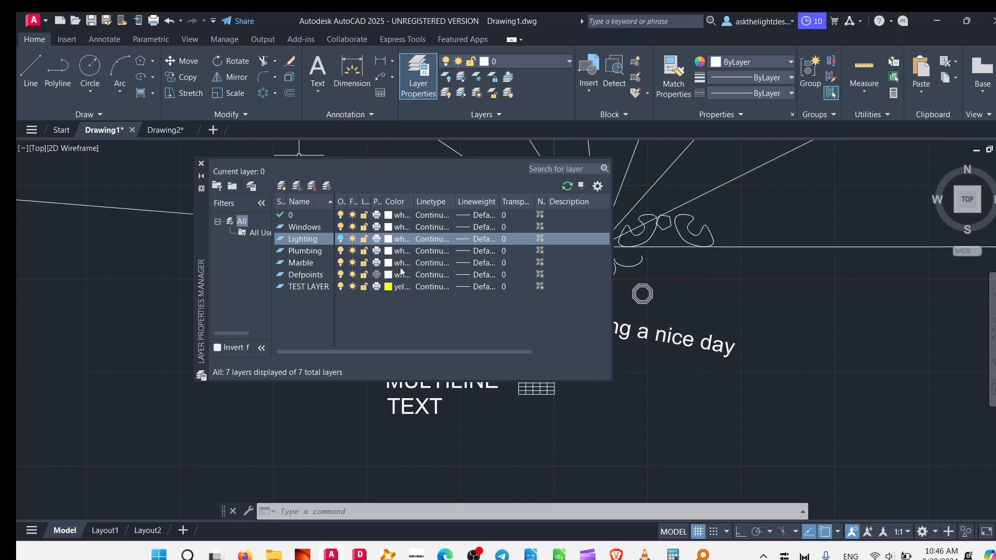
pyautogui.click(365, 239)
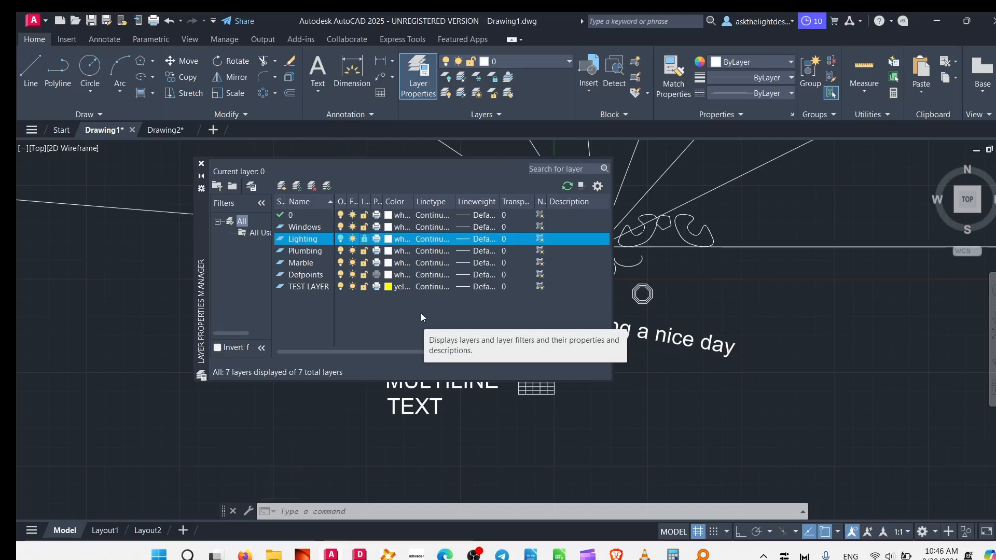
pyautogui.click(201, 164)
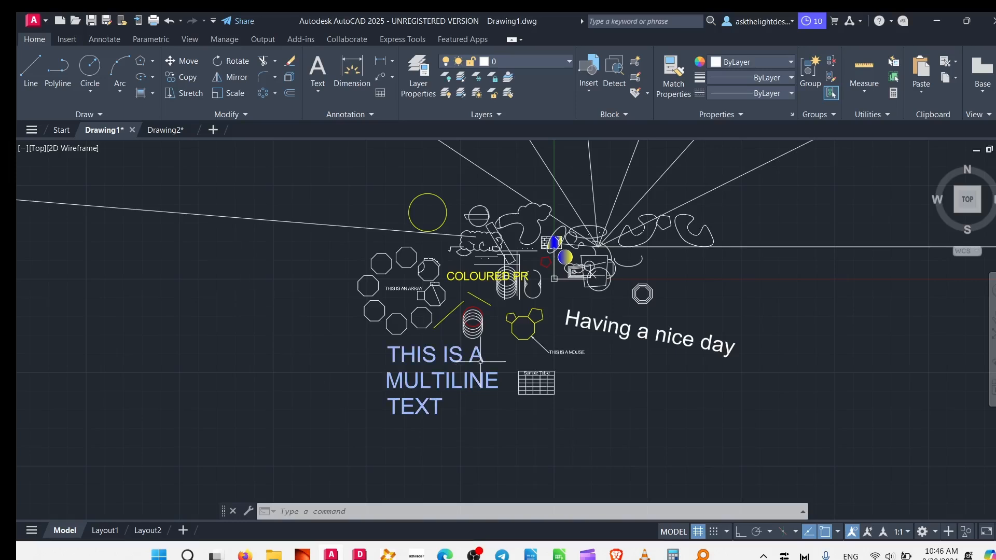
# Reopen the layer properties manager.
pyautogui.click(414, 80)
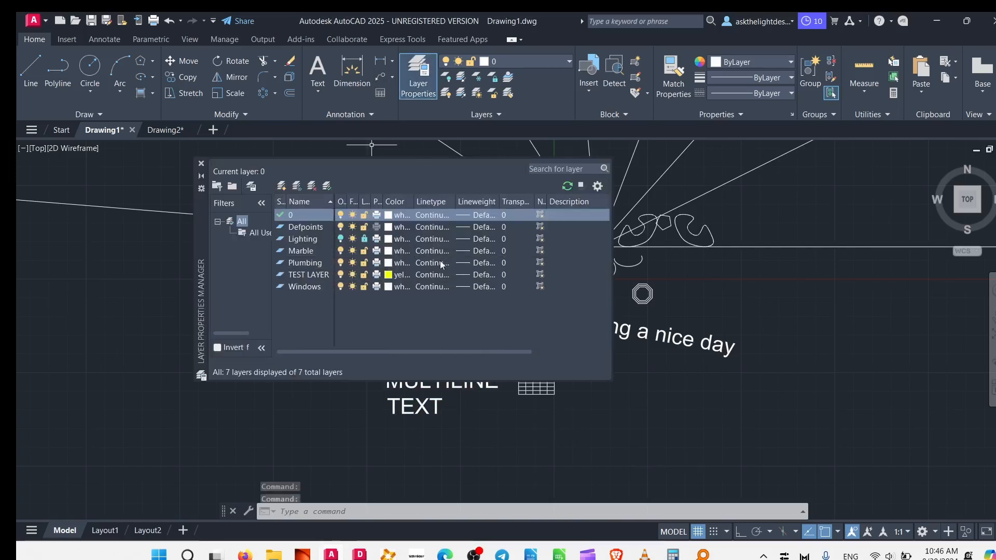